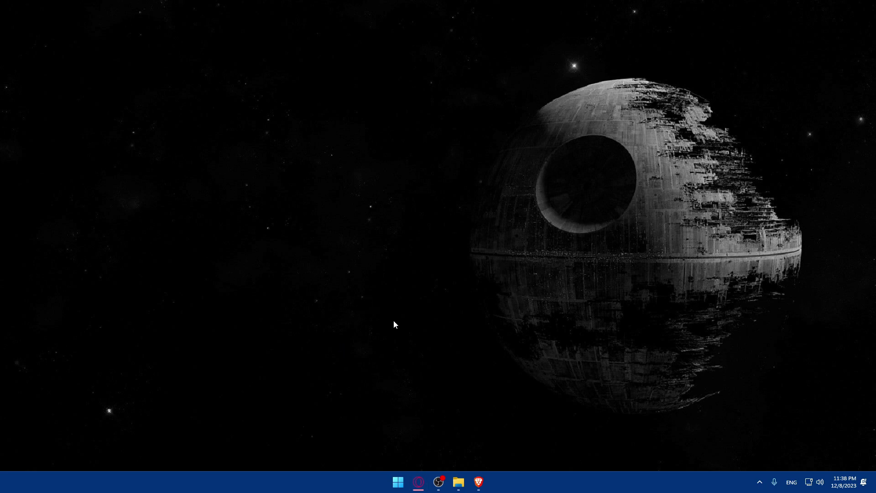
Step: Bring the Brave browser window to the front
left_click(479, 481)
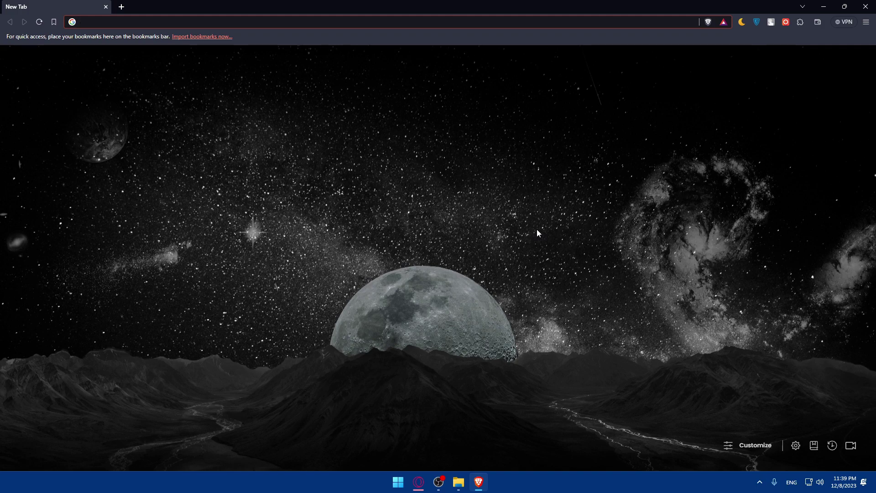
key("super")
type("outlook")
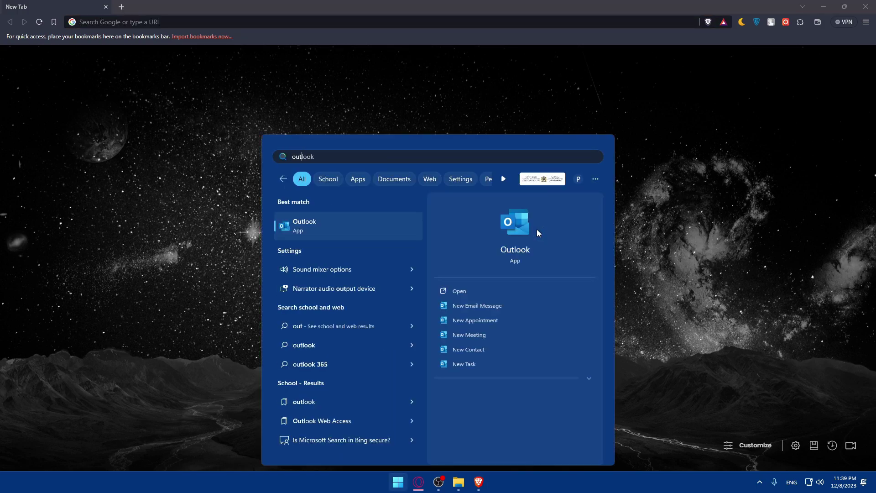
left_click(292, 55)
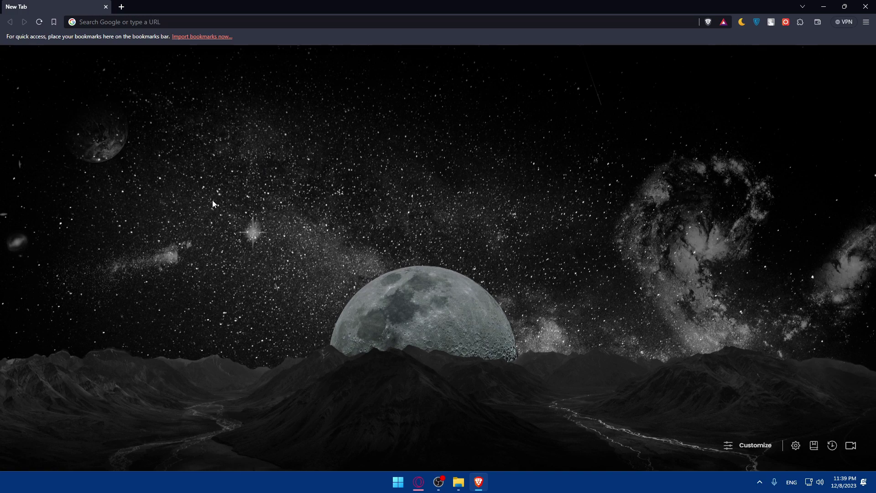
Step: Go to grammarly.com to reach the signed-in My Grammarly dashboard with All documents
left_click(160, 23)
type("gra")
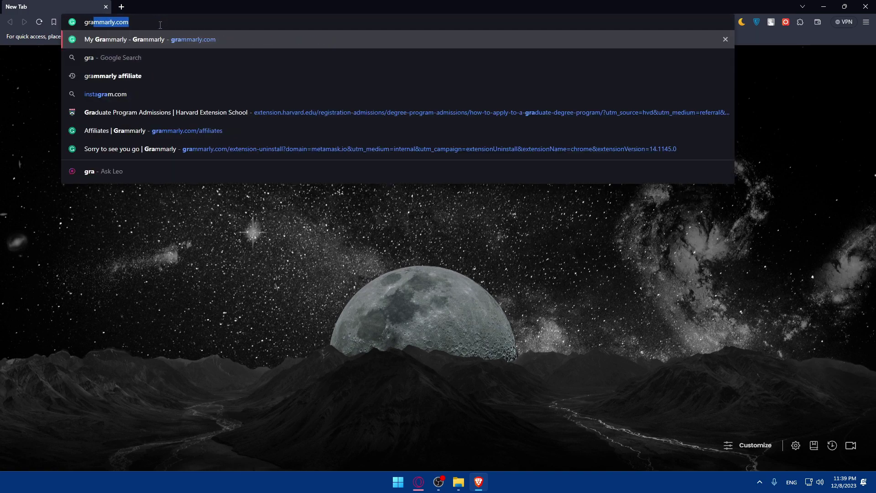
type("mmar")
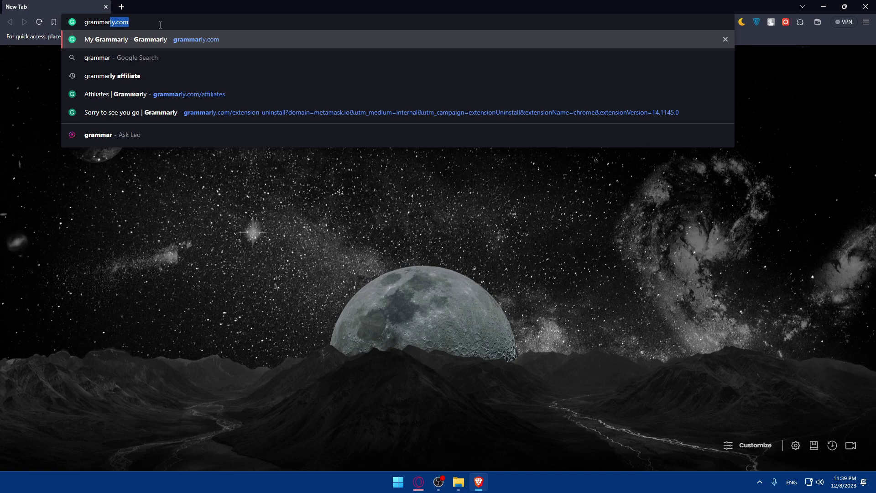
type("y")
key("BackSpace")
type("ly.")
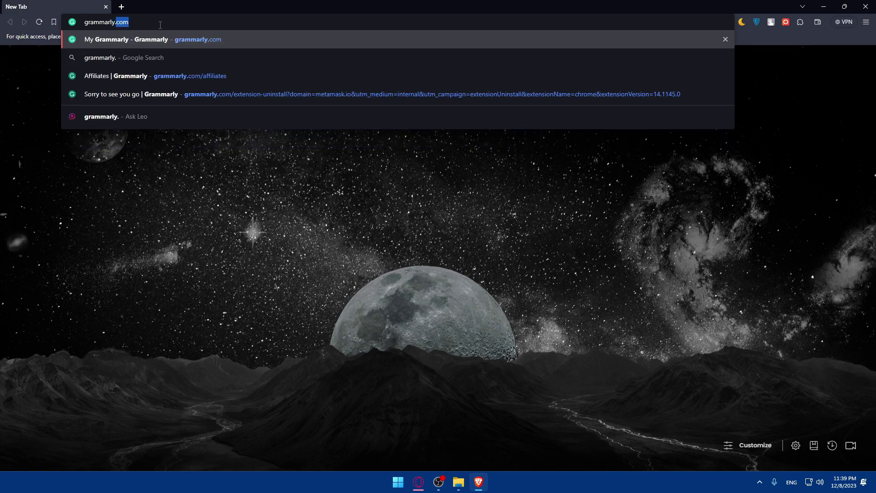
key("Return")
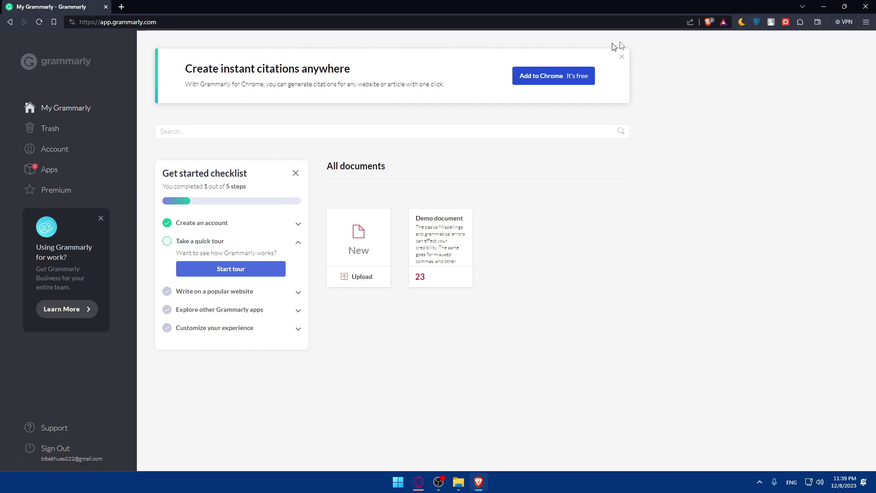
Step: Load grammarly.com in a new private Brave window
left_click(866, 22)
left_click(785, 63)
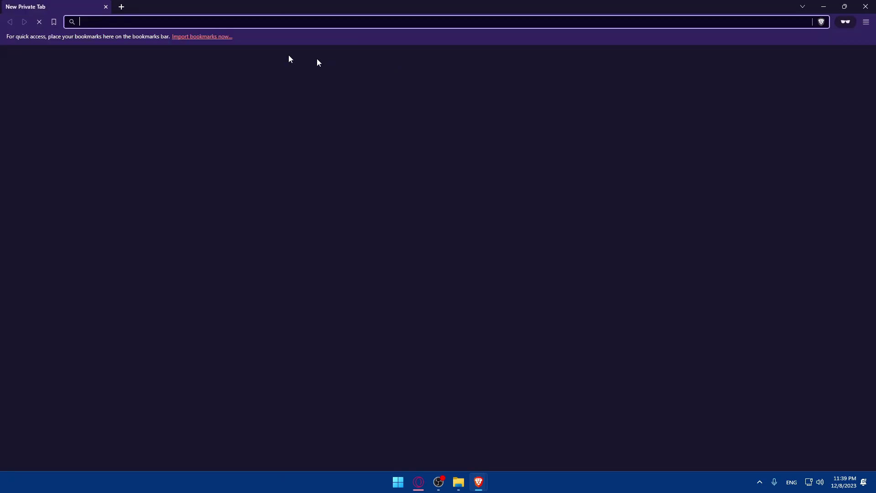
type("grammarly.com")
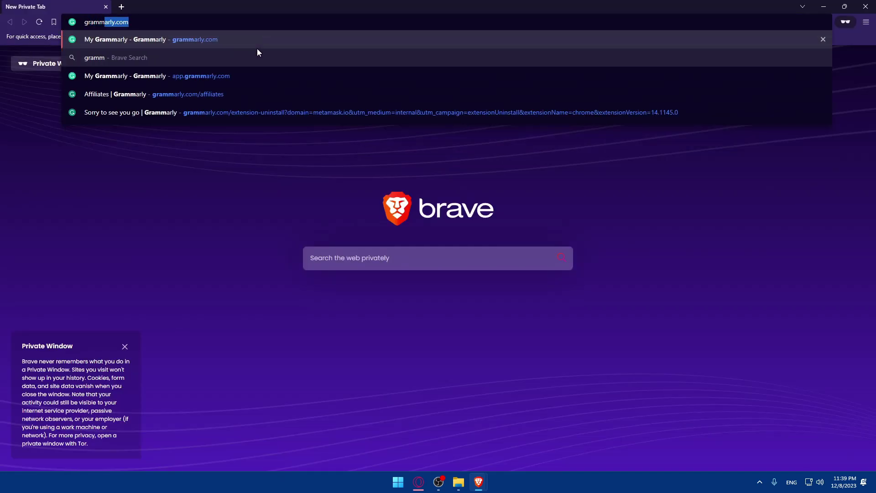
key("Return")
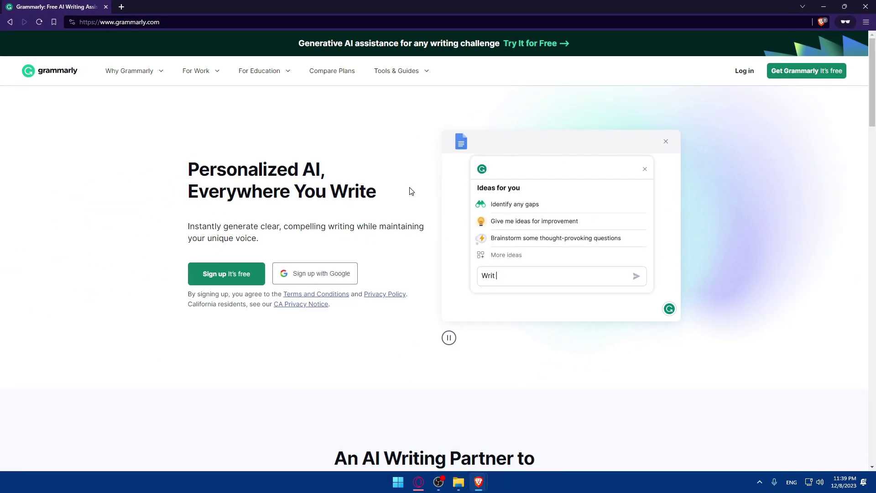
Step: Scroll through the Works Where You Do apps, highlighting Emails and Messages and Microsoft Outlook
scroll(179, 284, "down", 8)
scroll(410, 177, "up", 2)
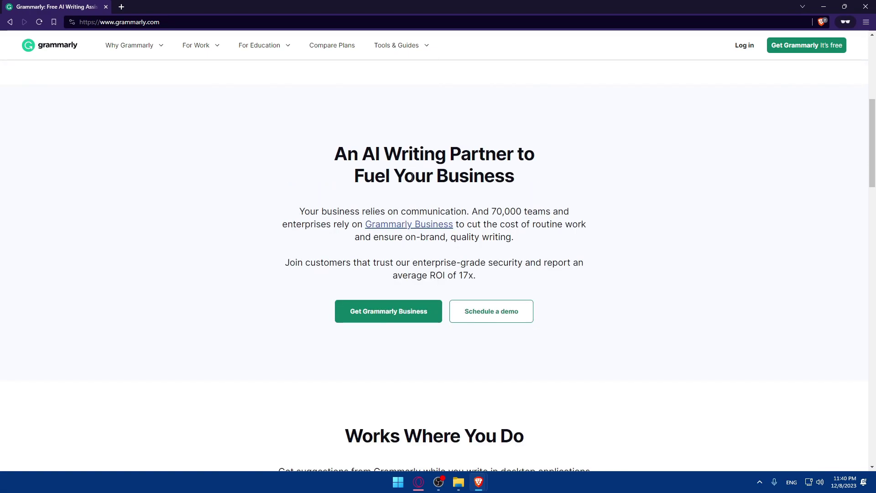
scroll(473, 208, "down", 8)
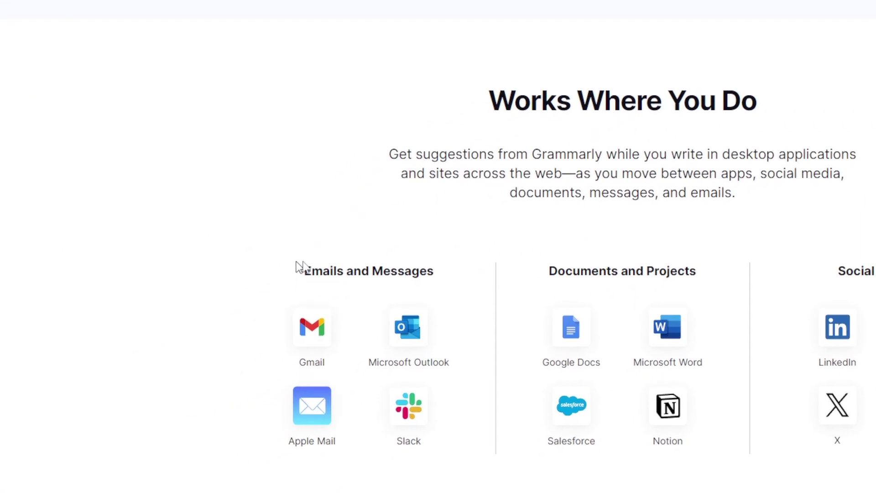
left_click_drag(297, 267, 439, 492)
left_click(423, 288)
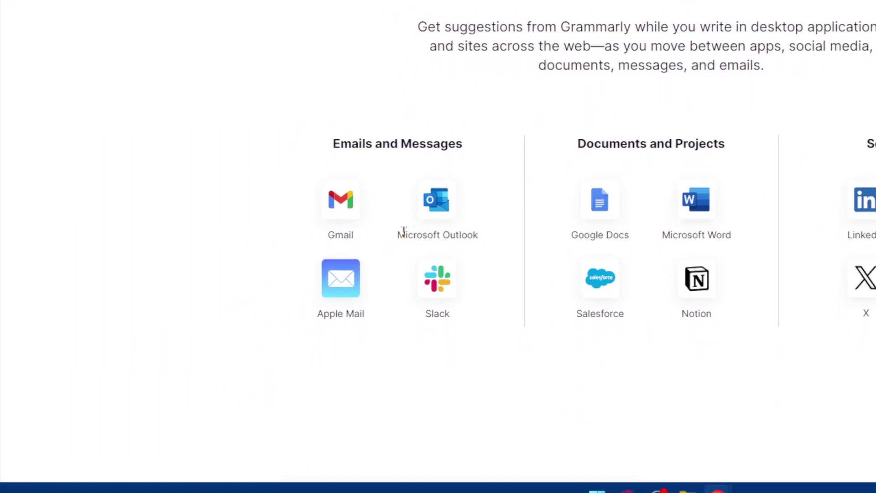
left_click_drag(404, 231, 493, 244)
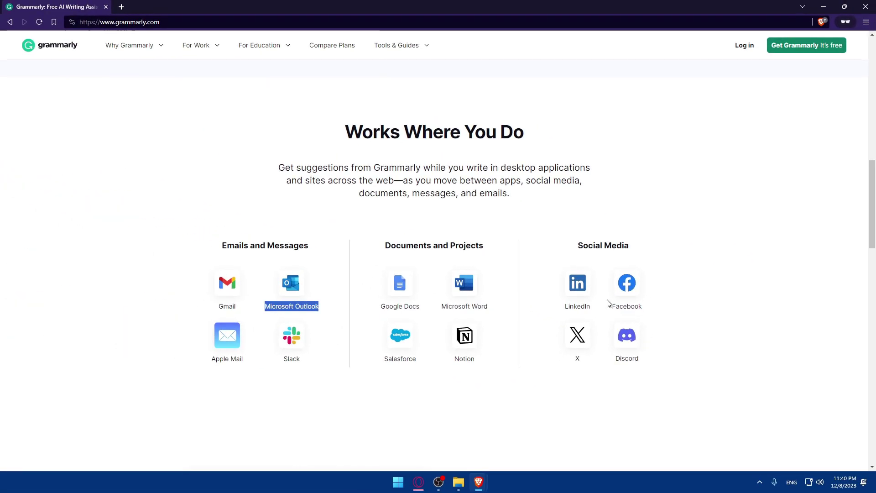
scroll(594, 318, "up", 15)
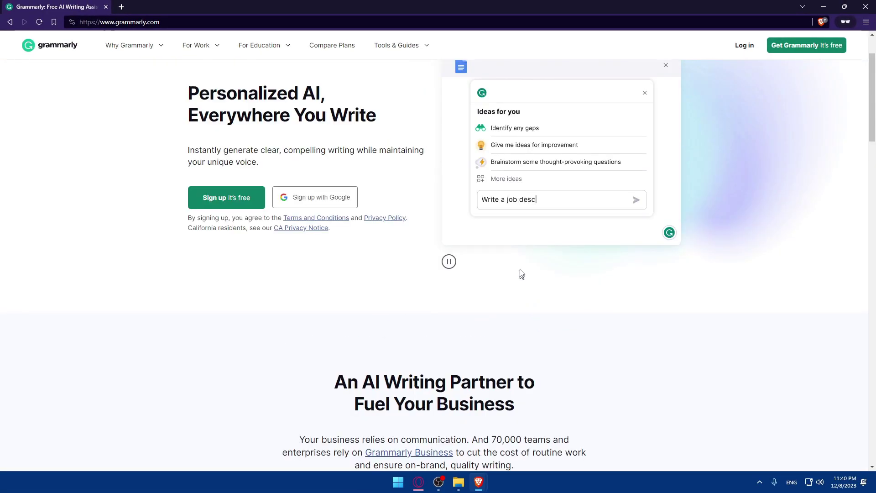
Step: Check the Log in, Sign up with Google and Sign up pages, returning home each time
left_click(743, 72)
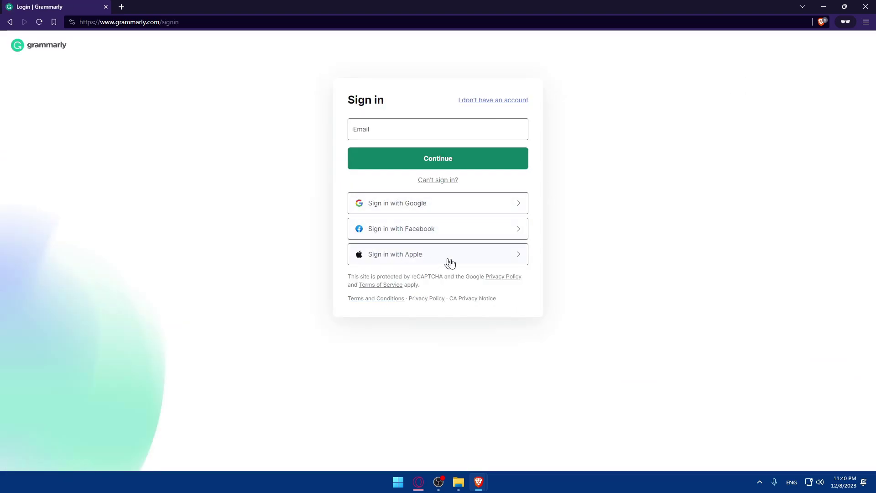
key("alt+Left")
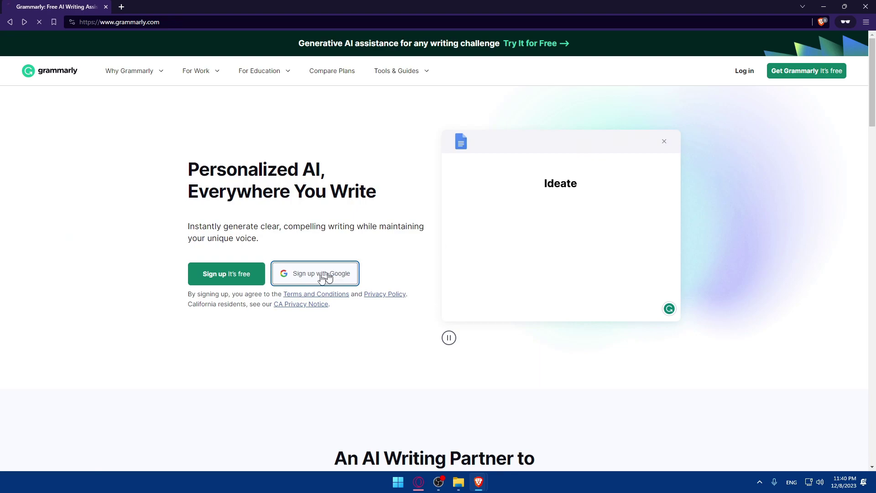
left_click(323, 274)
left_click(373, 343)
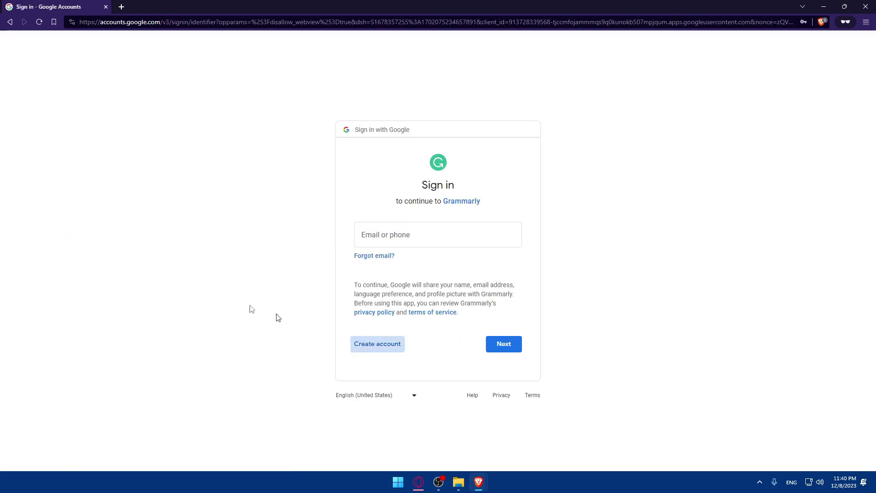
key("alt+Left")
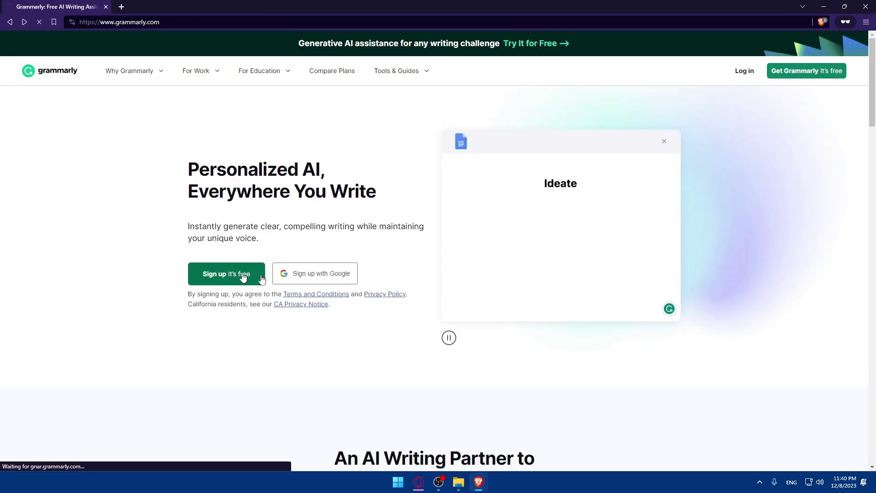
left_click(243, 275)
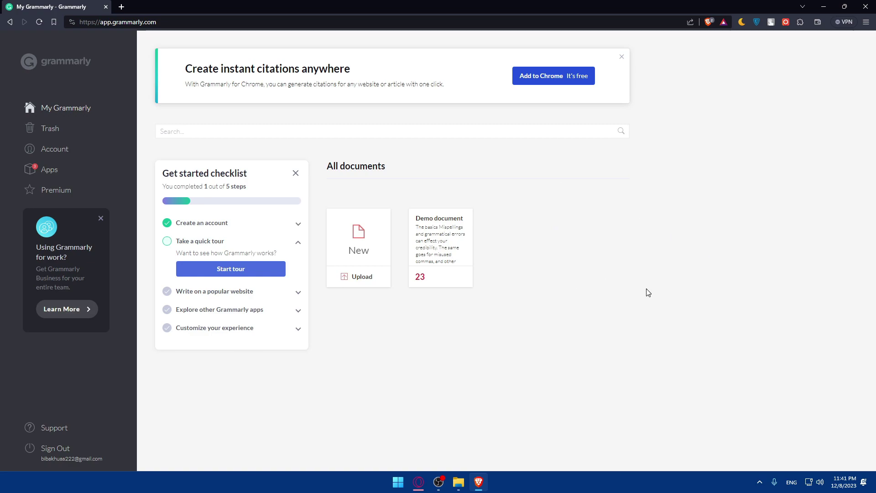
Step: Start the Grammarly desktop app from Start and close its 'up and running' dialog
key("super")
type("gra")
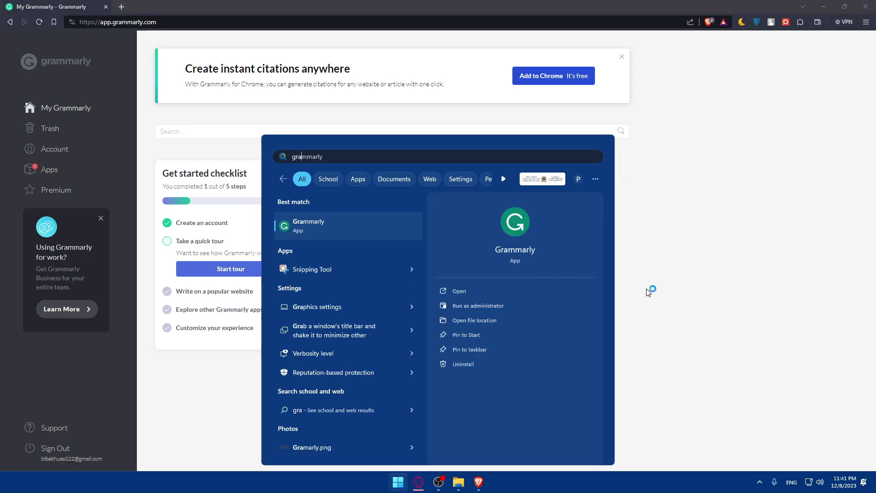
left_click(645, 289)
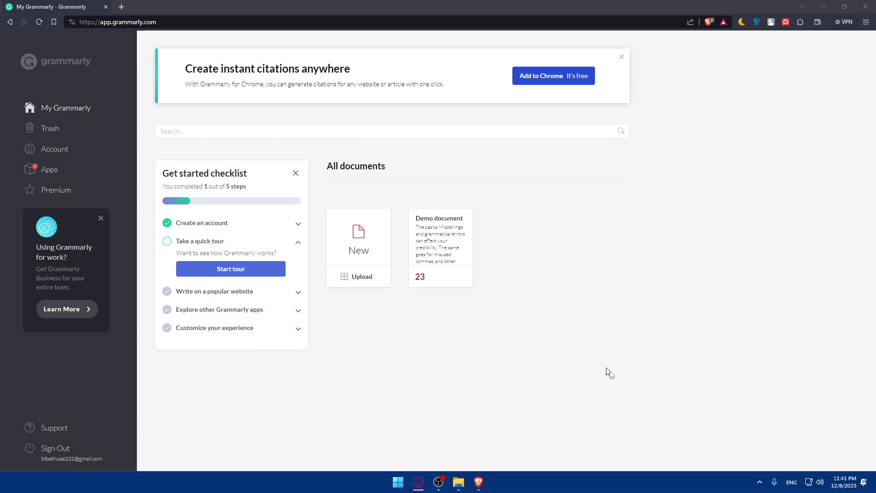
left_click(759, 482)
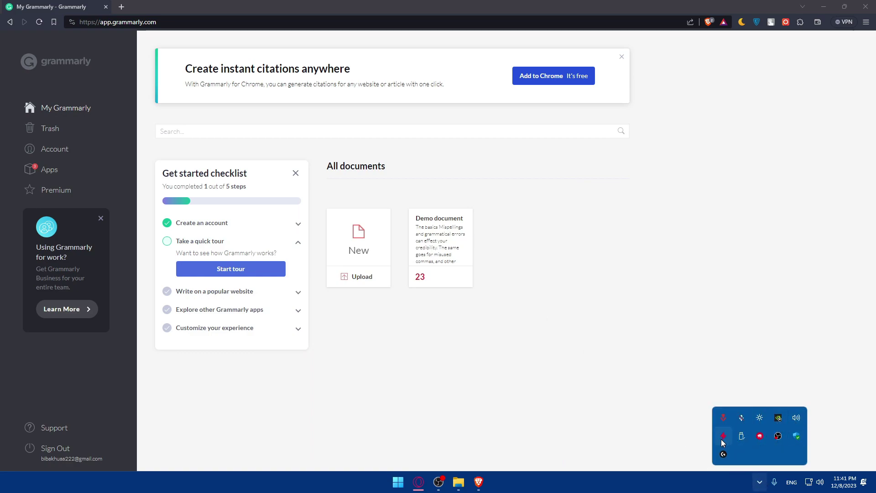
left_click(645, 377)
key("super")
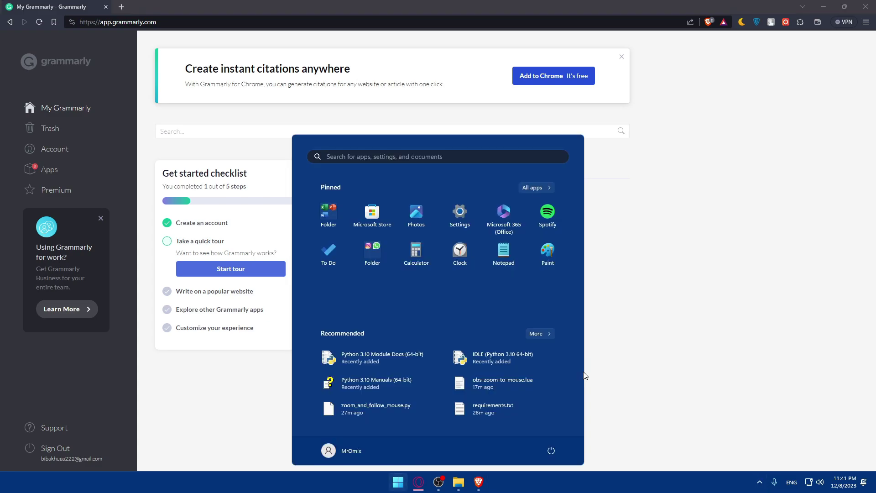
type("gra")
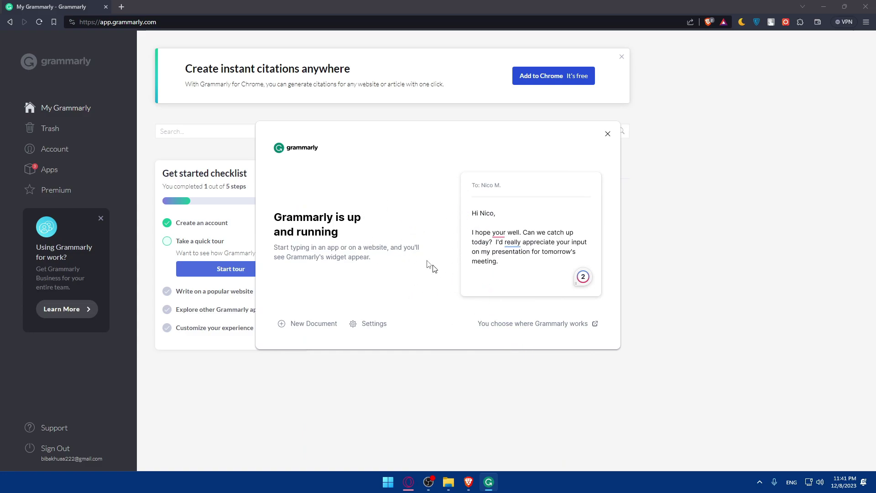
left_click(759, 482)
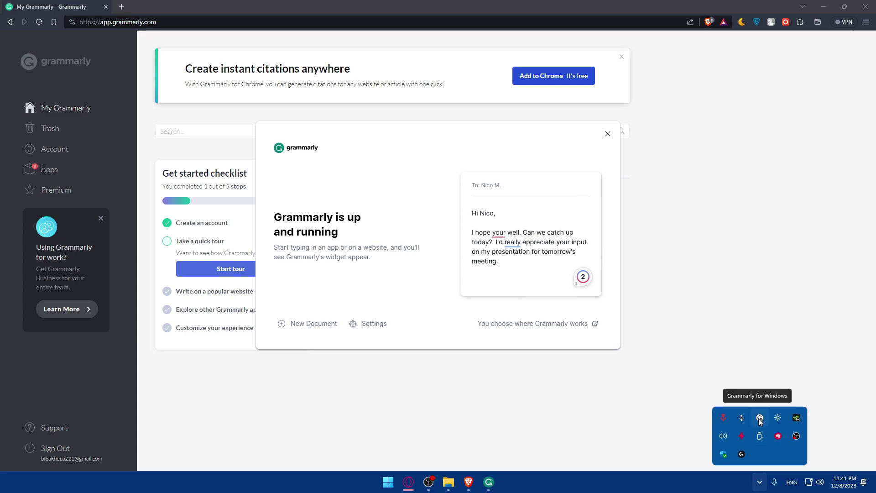
left_click(607, 134)
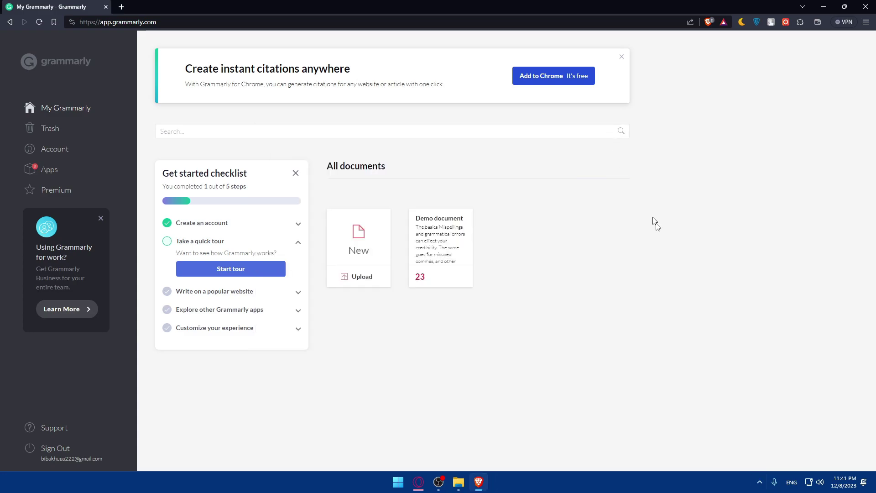
left_click(760, 481)
left_click(675, 311)
Step: Launch Microsoft Outlook from the Start menu search
key("super")
type("outlook")
key("Return")
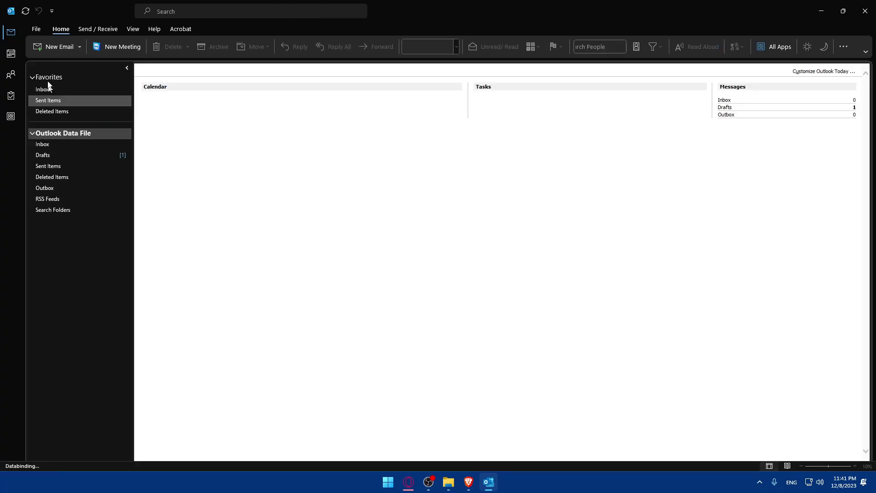
Step: Start a new Outlook email and type misspelled sample text beginning 'How are y' in the body
left_click(47, 45)
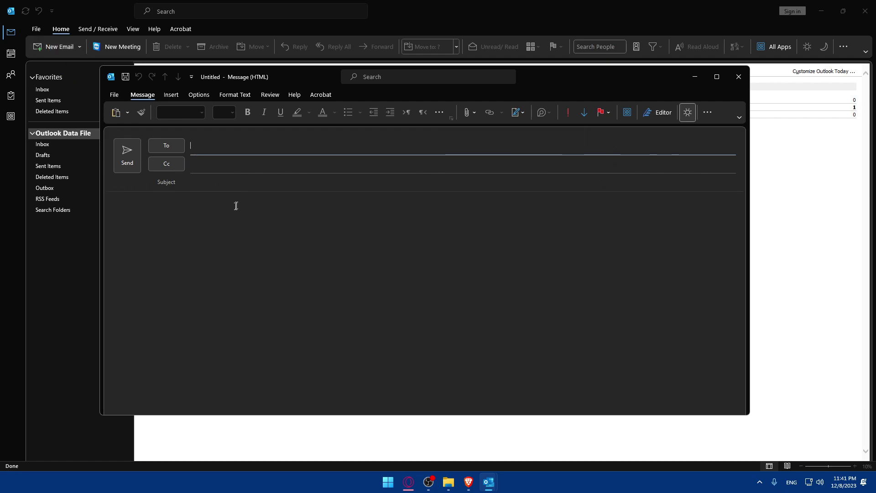
left_click(219, 211)
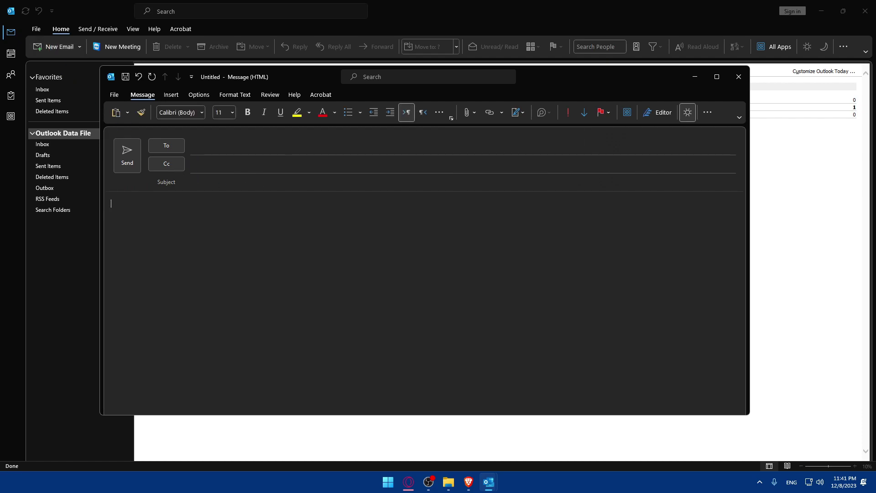
type("How are y")
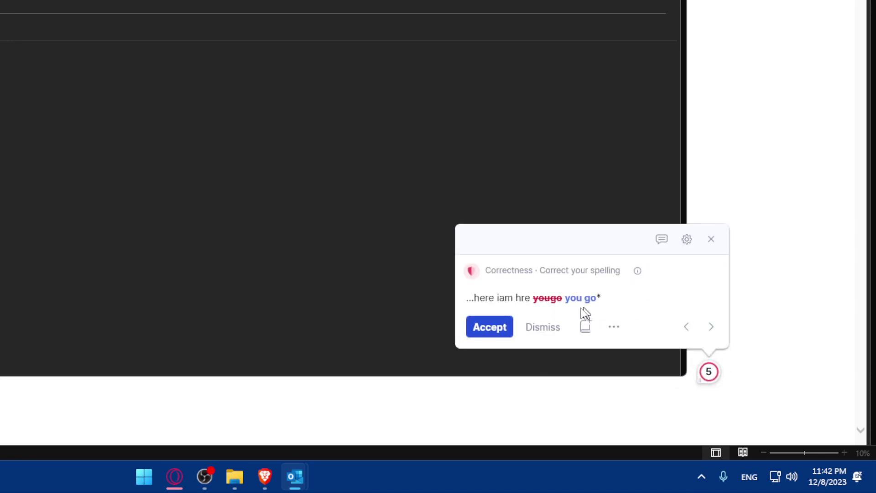
Step: Accept Grammarly's 'you go' and 'here' corrections and delete the stray asterisk after 'go'
left_click(484, 334)
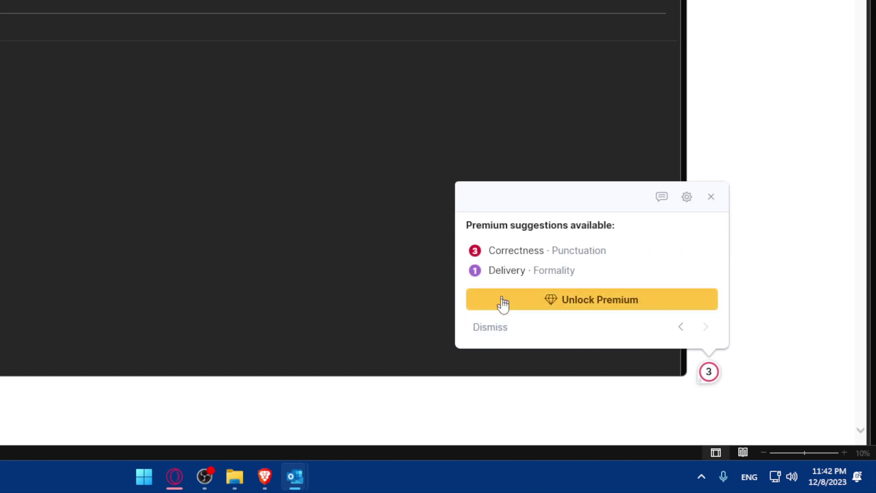
left_click(499, 333)
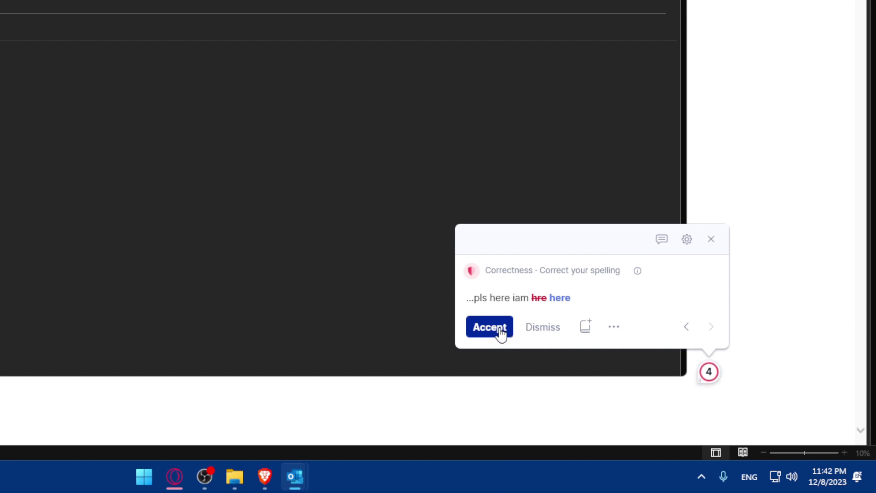
left_click(501, 332)
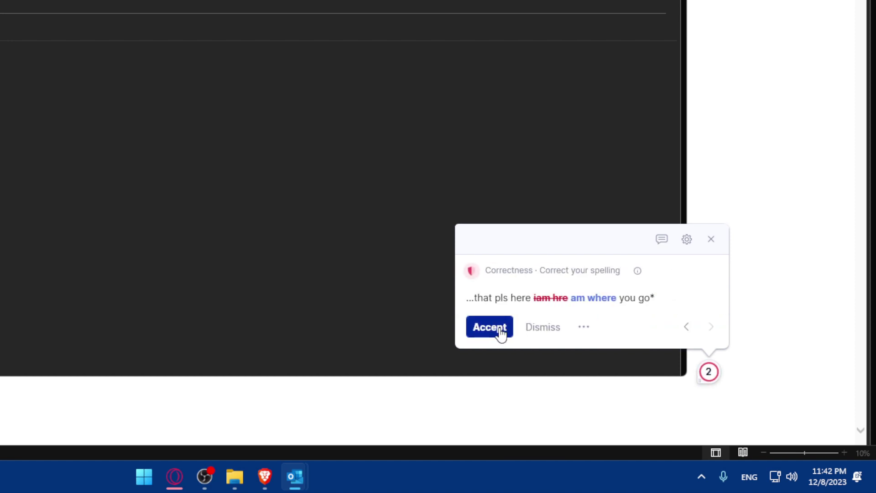
left_click(500, 333)
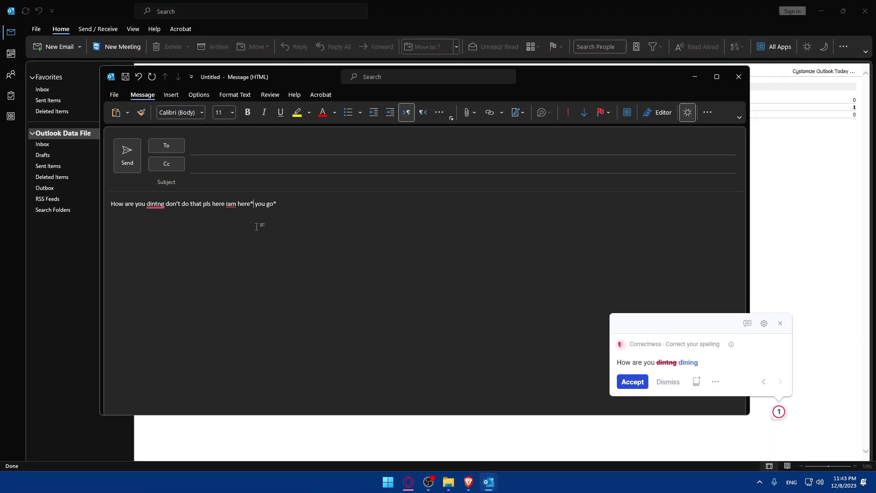
key("BackSpace")
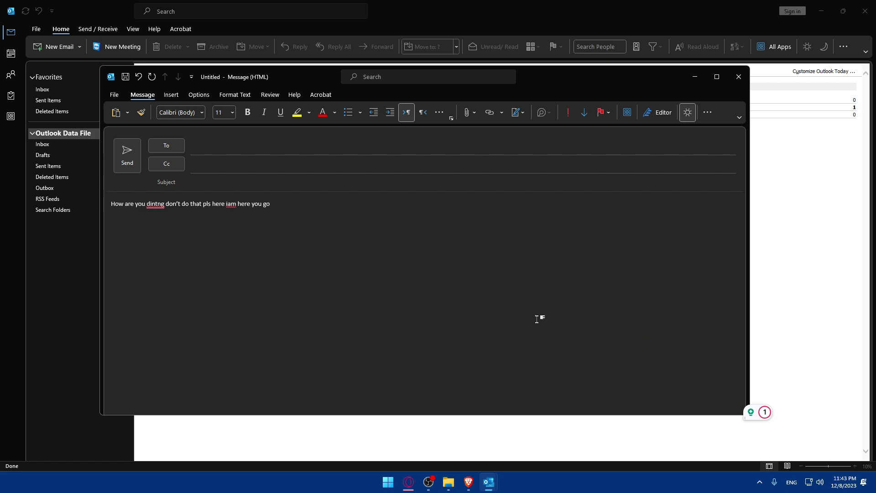
Step: Change 'iam' to 'I am' and retype the misspelled 'dintng' as 'doing'
left_click(765, 412)
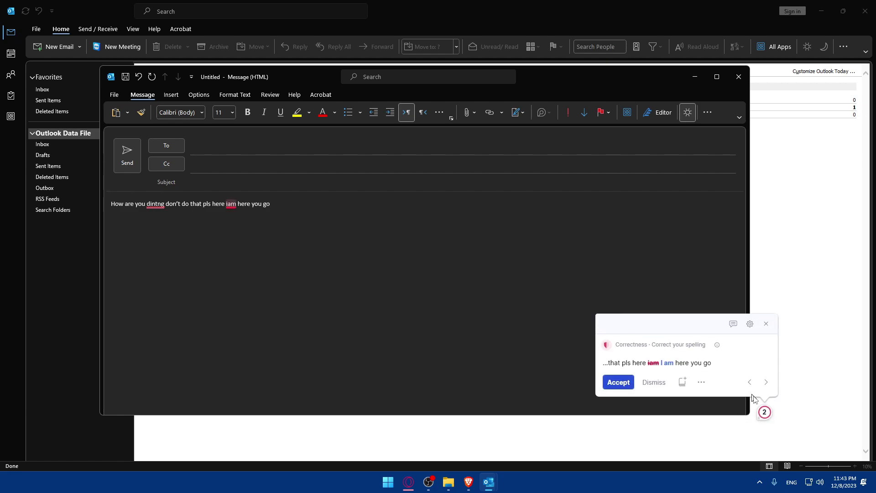
left_click(620, 381)
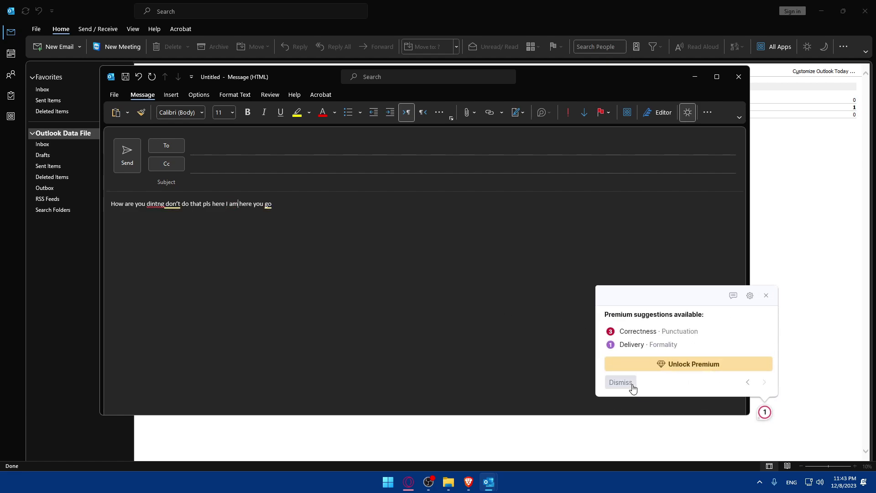
left_click(629, 383)
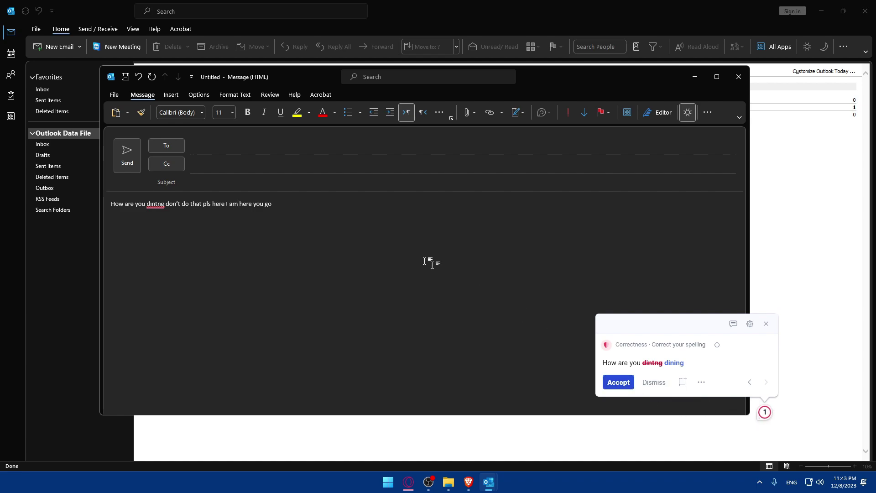
key("BackSpace")
key("BackSpace")
key("BackSpace")
key("BackSpace")
key("BackSpace")
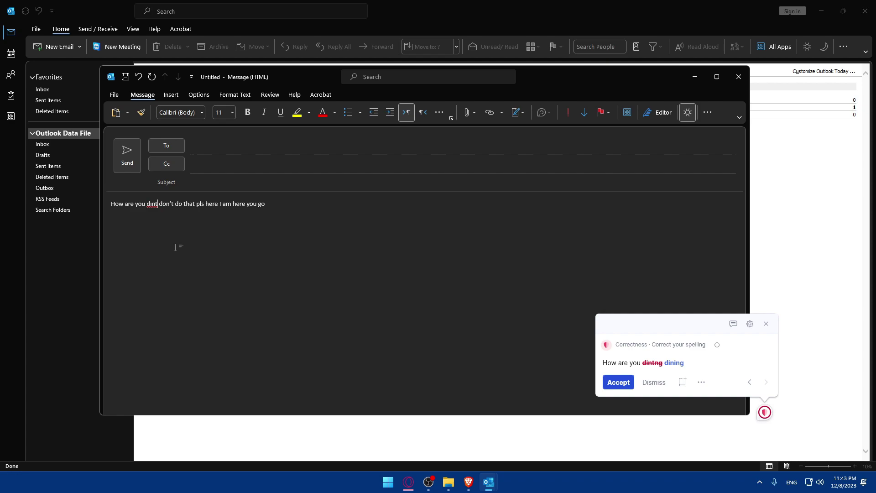
type("ong")
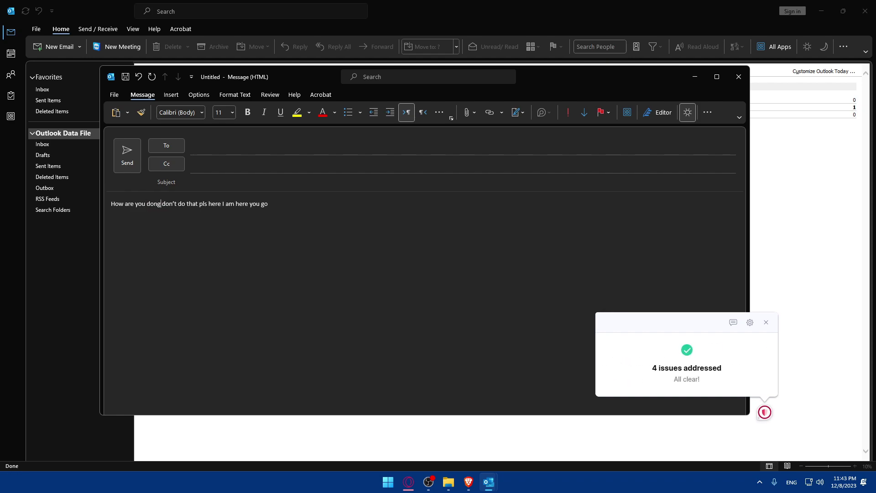
key("BackSpace")
key("BackSpace")
type("ing")
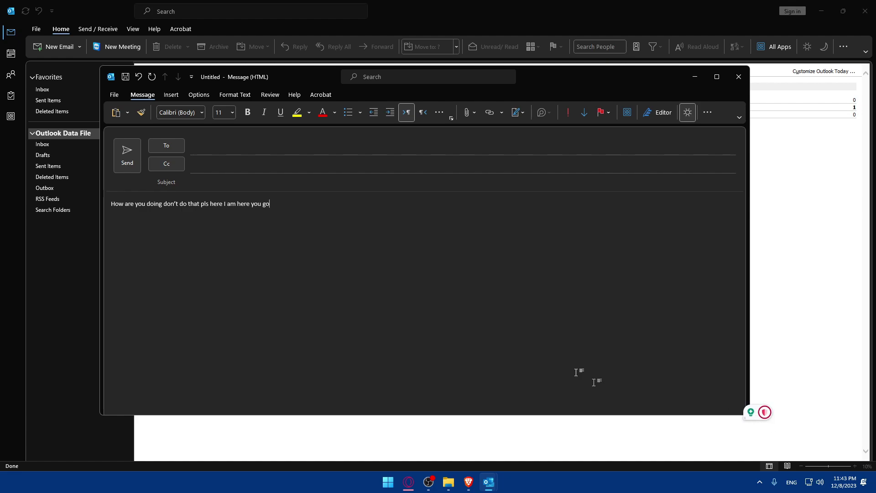
Step: Close the message without saving the draft, then close Outlook
left_click(738, 81)
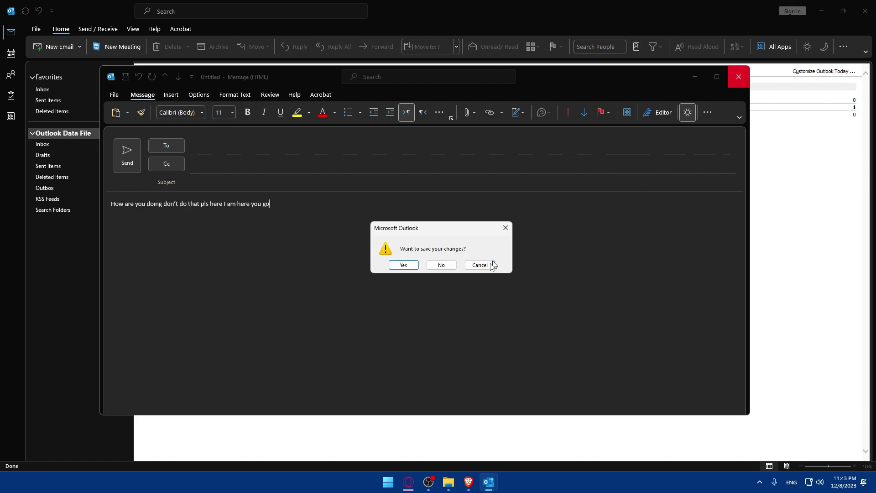
left_click(444, 265)
left_click(864, 10)
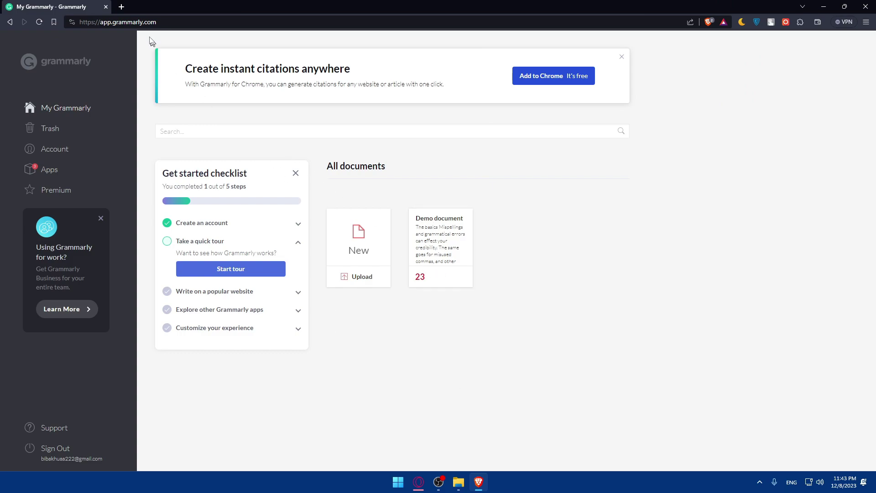
Step: Search 'outlook' in a new tab and open the Microsoft Outlook sign-in page
left_click(122, 7)
type("outo")
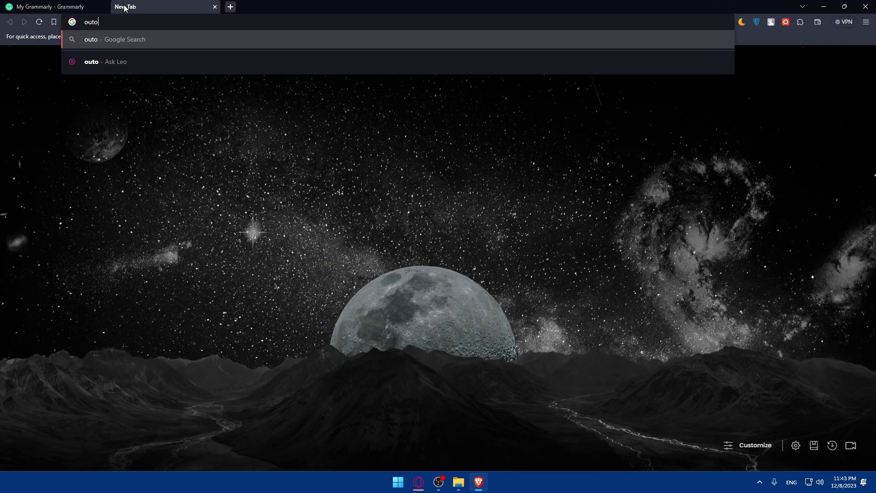
key("BackSpace")
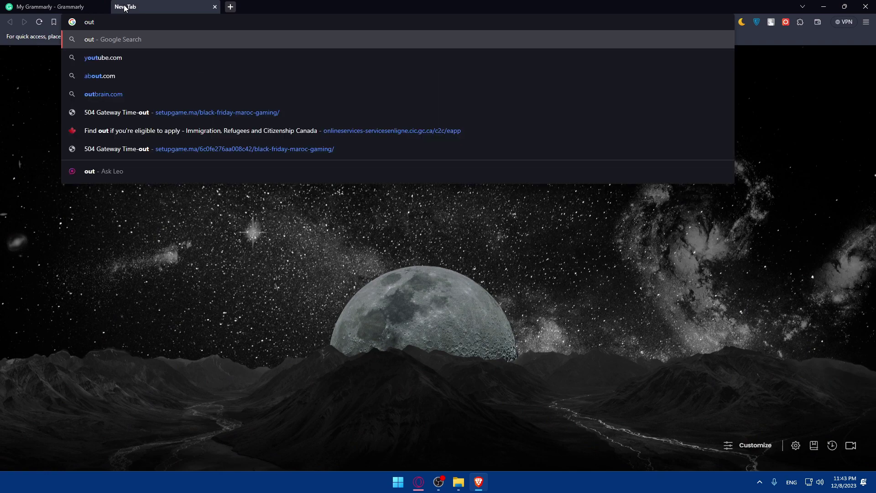
type("look")
key("Return")
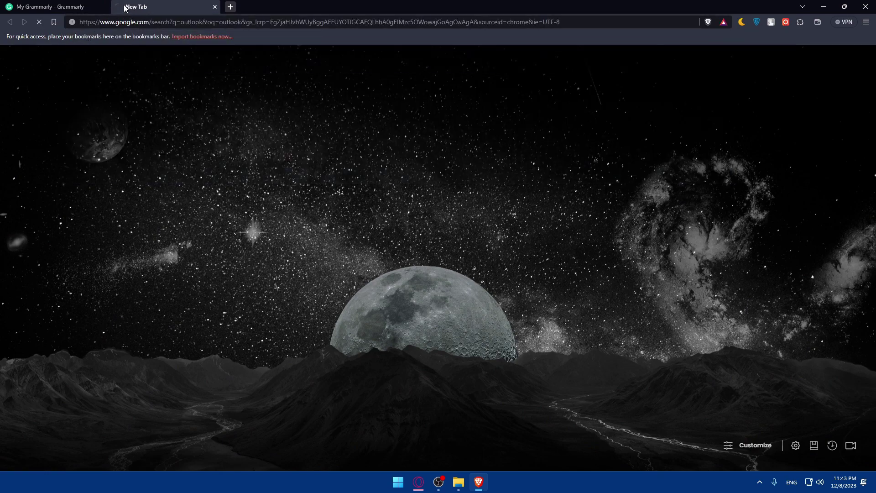
left_click(178, 145)
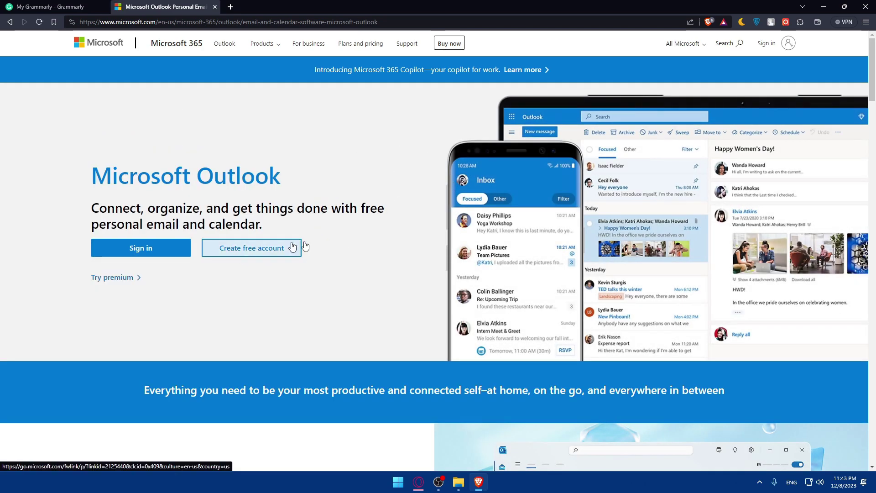
left_click(767, 43)
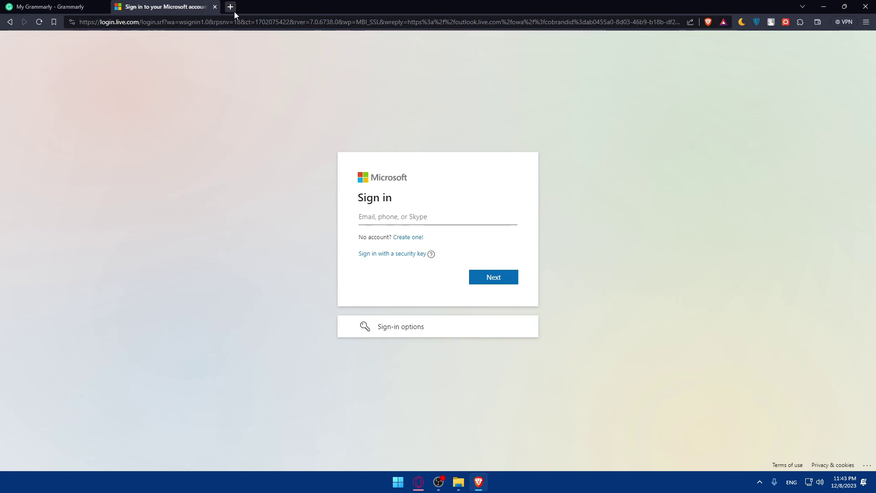
Step: Go to docs.google.com and start a blank Untitled document
left_click(215, 24)
type("docs")
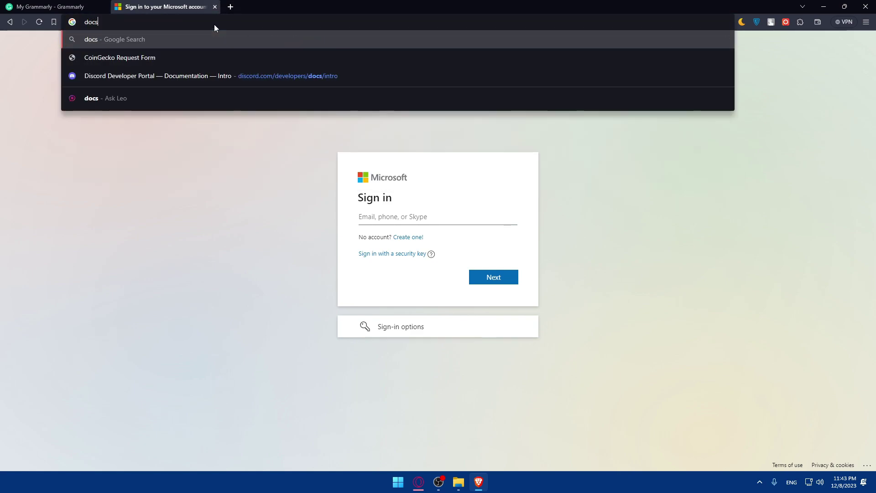
key("BackSpace")
key("BackSpace")
key("BackSpace")
key("BackSpace")
type("goo")
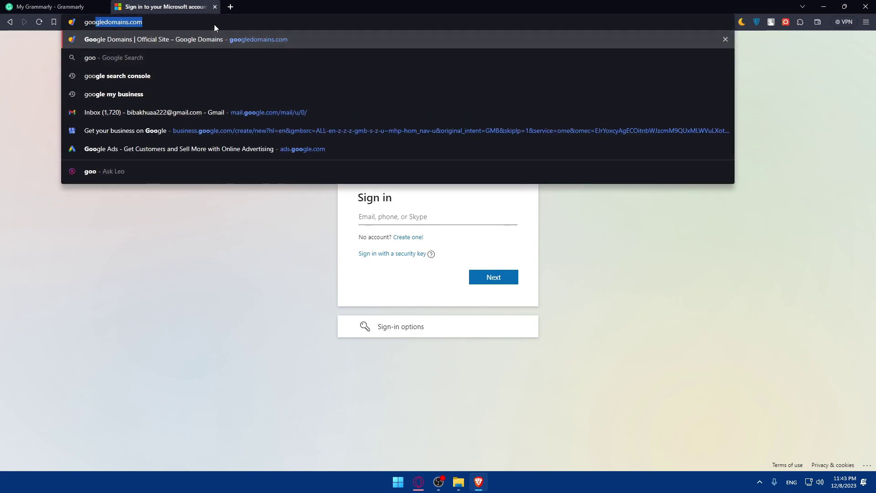
key("BackSpace")
key("BackSpace")
key("BackSpace")
key("BackSpace")
type("docs")
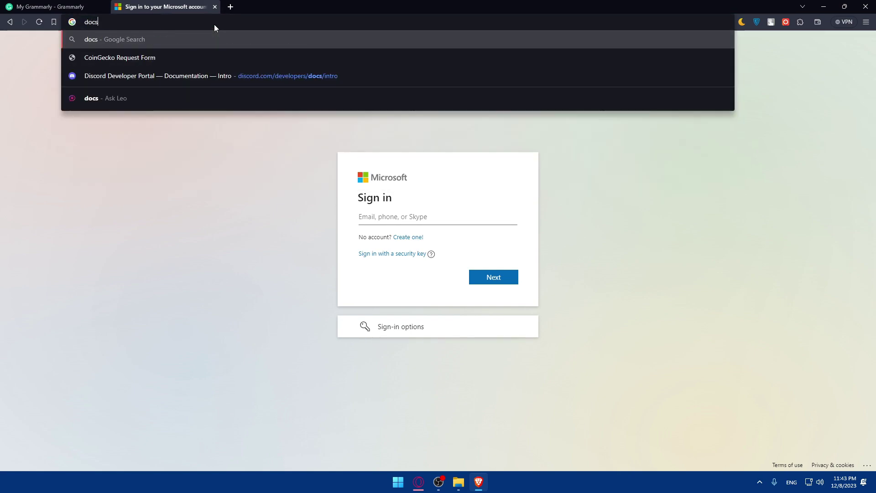
type(".google")
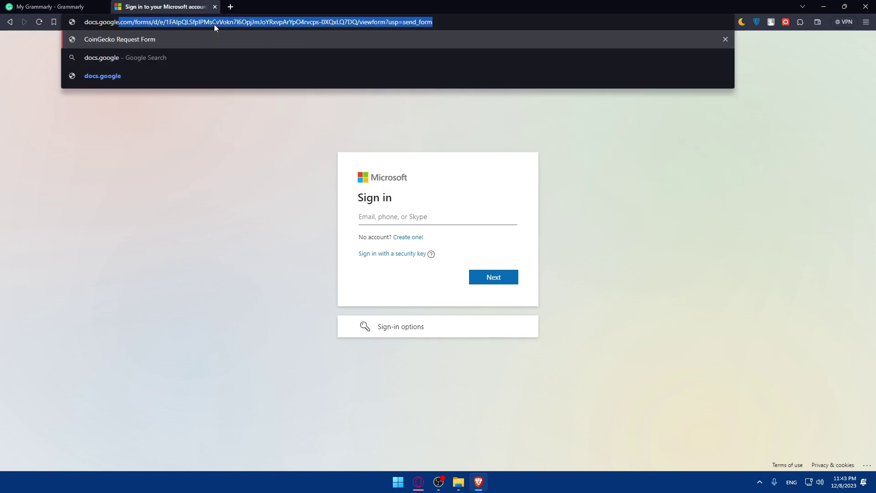
type(".com")
key("Return")
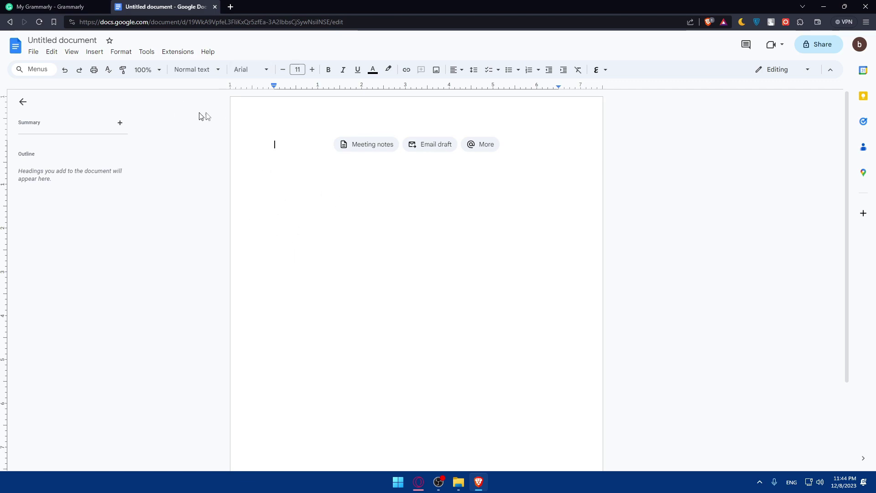
Step: From the Grammarly dashboard's Apps list, choose Install on Grammarly for Chrome
key("ctrl+Tab")
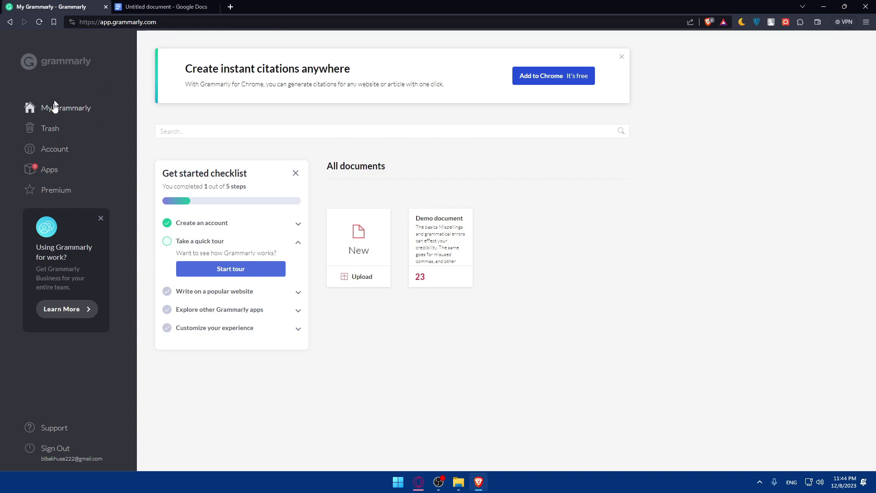
left_click(53, 176)
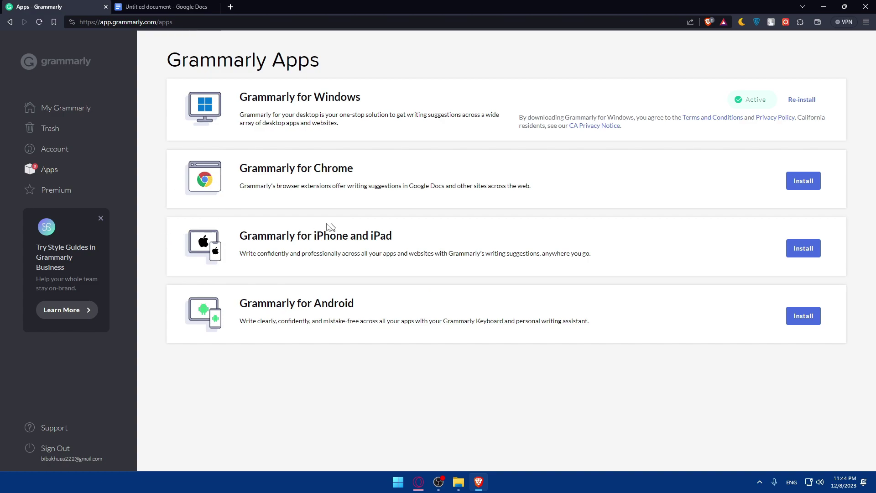
left_click(800, 184)
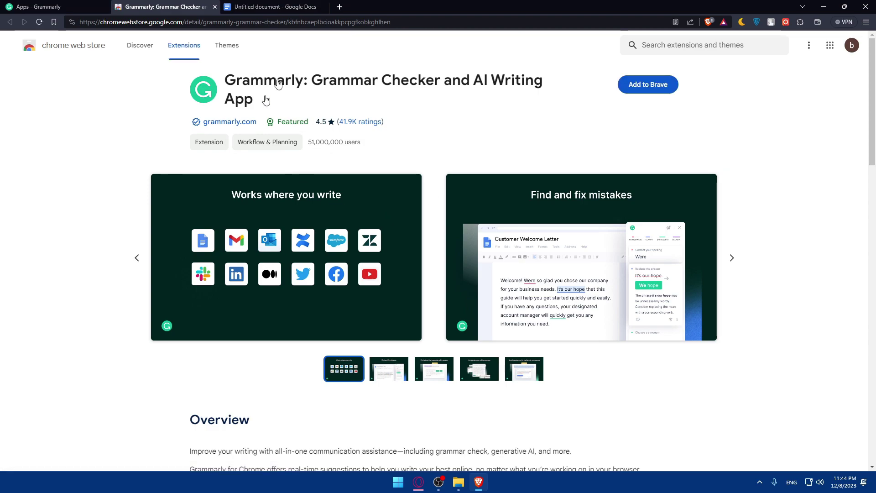
Step: Search the web for 'extensions' in a new tab and open the Chrome Web Store
left_click(338, 7)
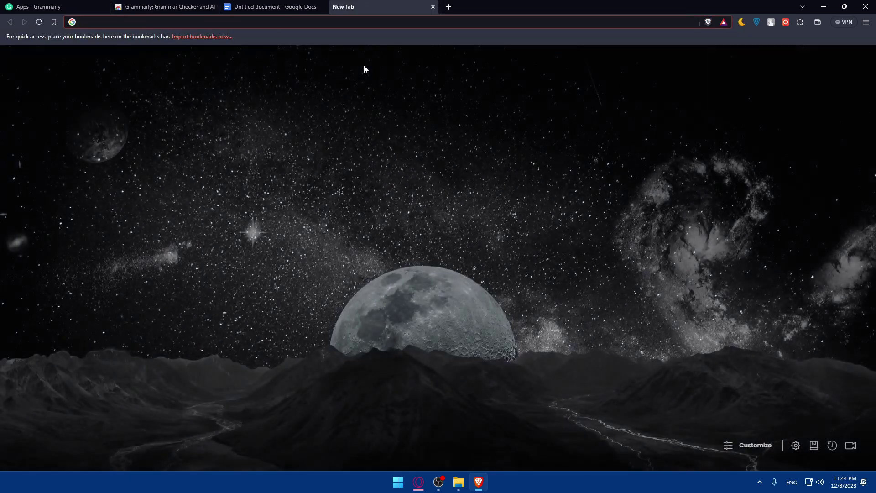
type("*")
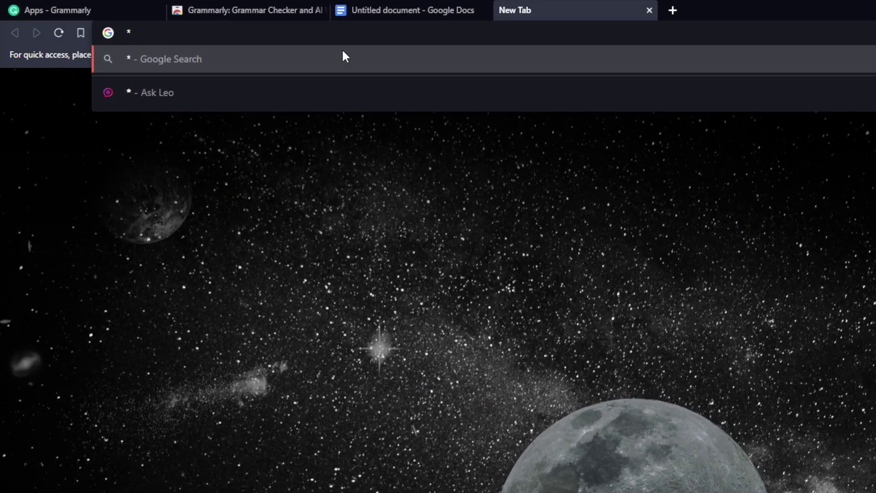
key("BackSpace")
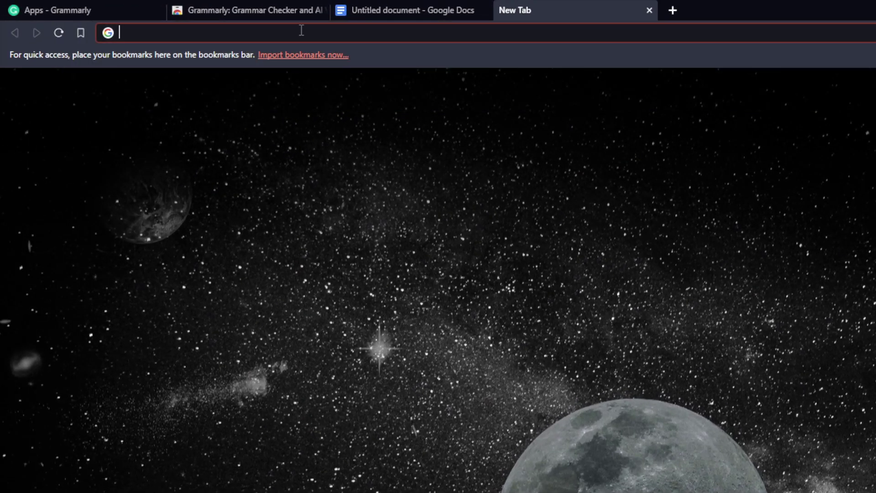
type("extenstins")
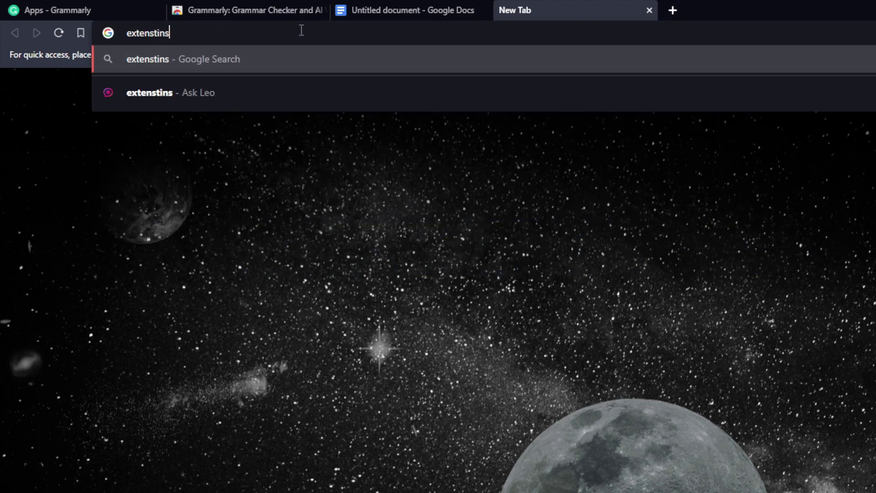
key("Return")
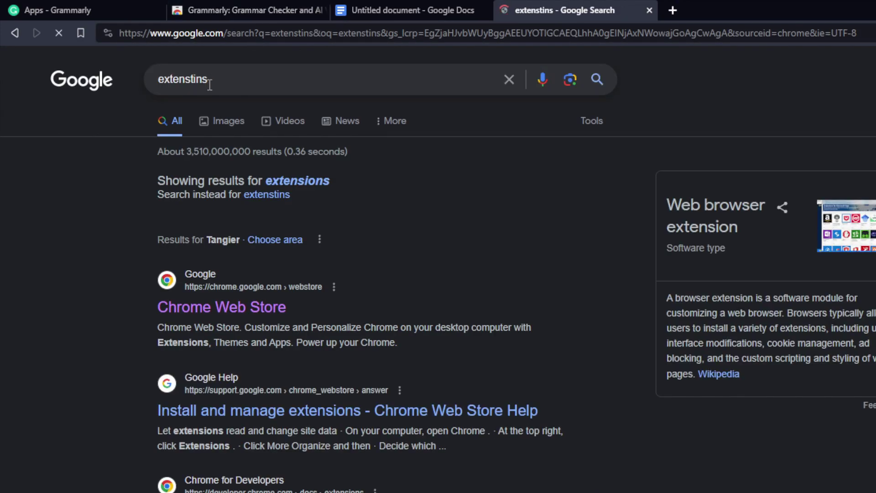
left_click(300, 182)
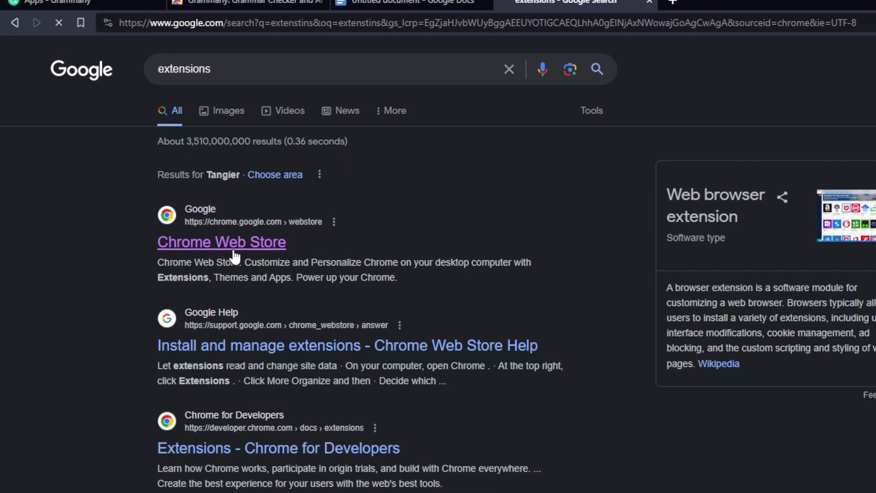
left_click(281, 246)
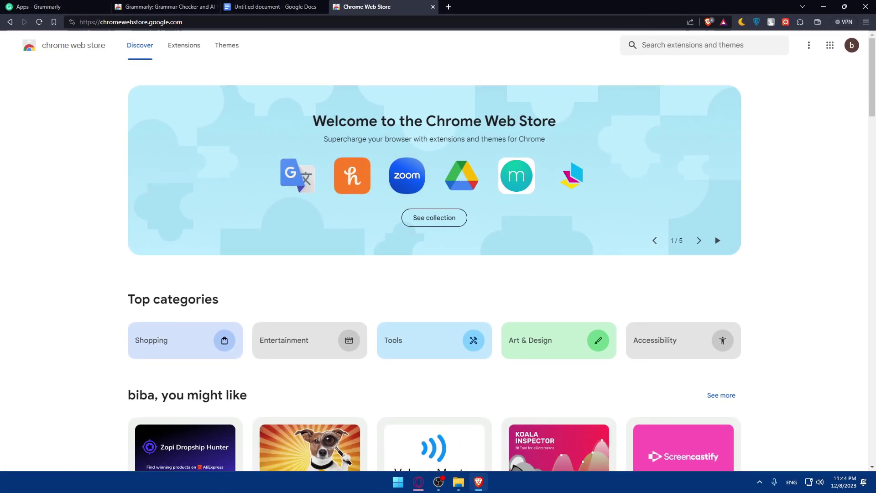
Step: Search the store for 'gramml' and open the Grammarly: Grammar Checker listing
left_click(676, 53)
type("gramml")
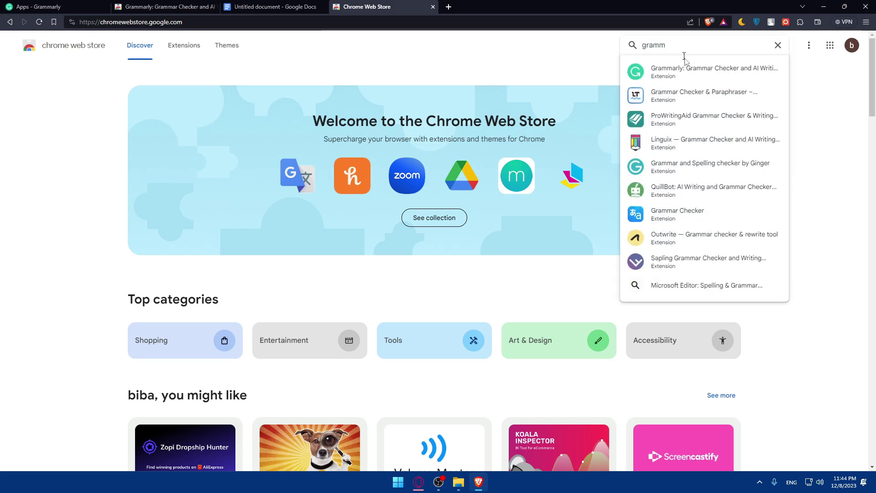
left_click(690, 73)
Step: Close the duplicate store tab and add the Grammarly extension to Brave from its listing
left_click(165, 7)
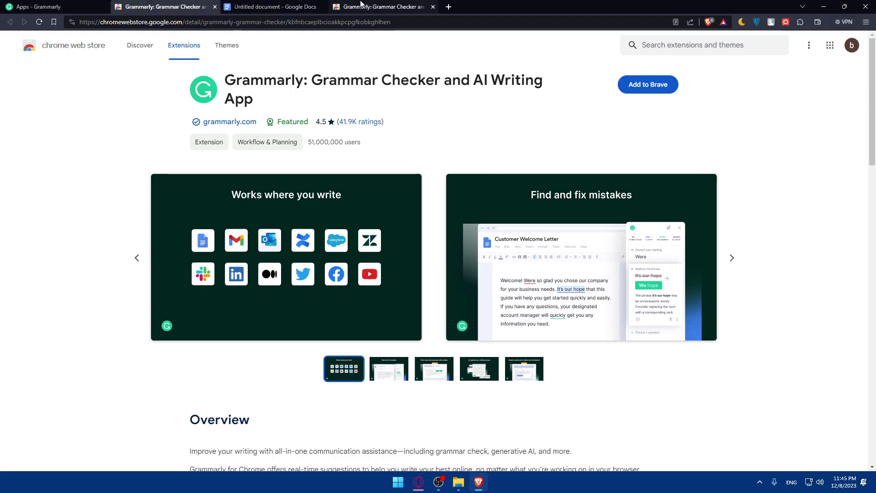
left_click(433, 6)
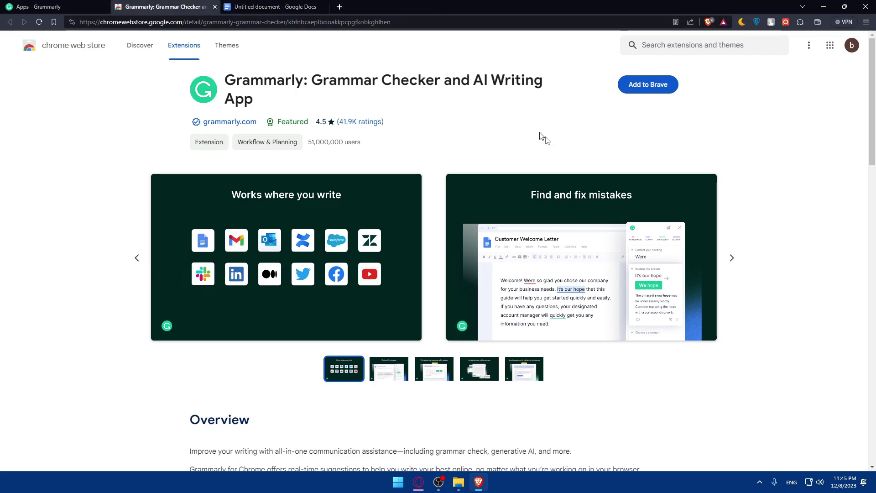
left_click(648, 85)
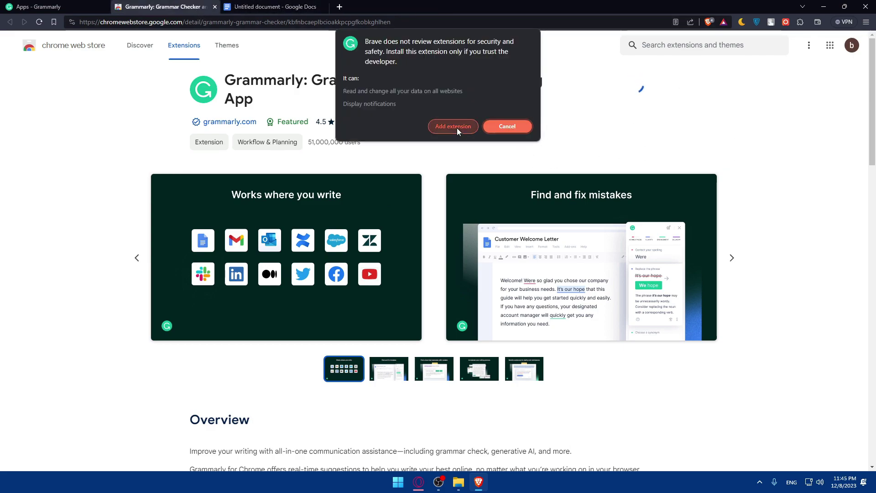
left_click(456, 126)
Step: Check the installed extensions list to confirm Grammarly was added
scroll(449, 177, "down", 7)
scroll(449, 178, "down", 10)
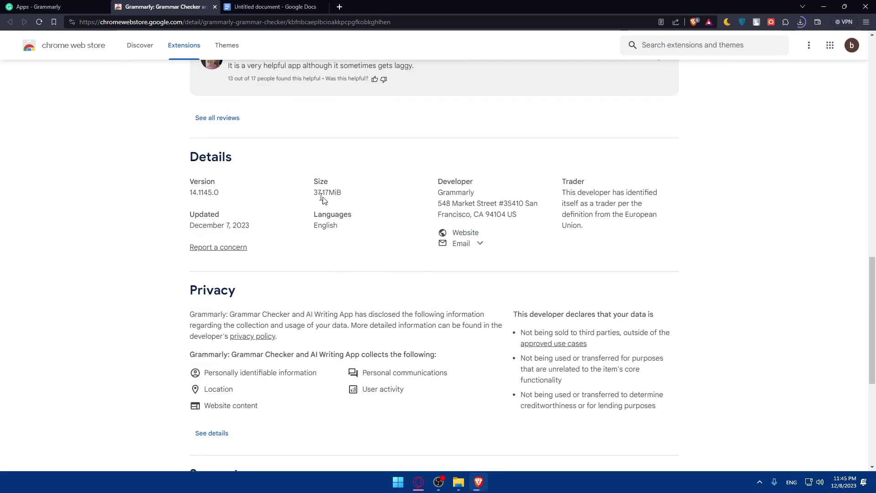
scroll(337, 219, "down", 2)
scroll(416, 240, "down", 5)
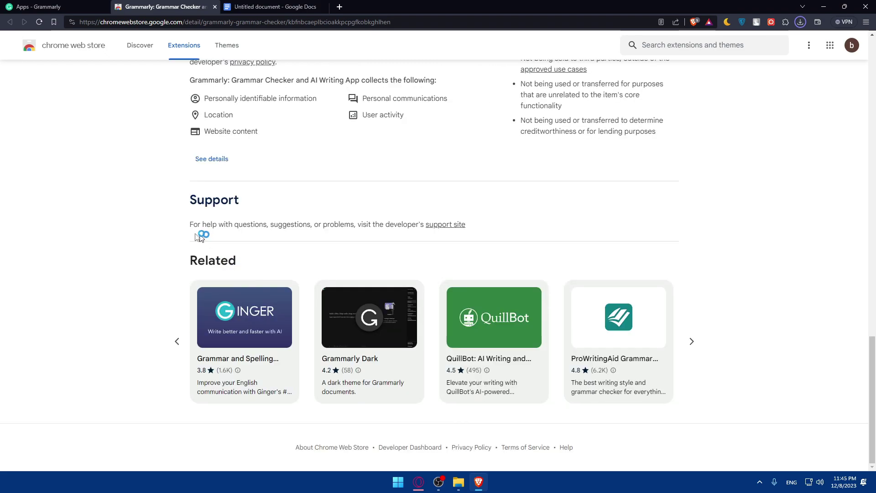
scroll(473, 236, "up", 12)
scroll(473, 237, "up", 10)
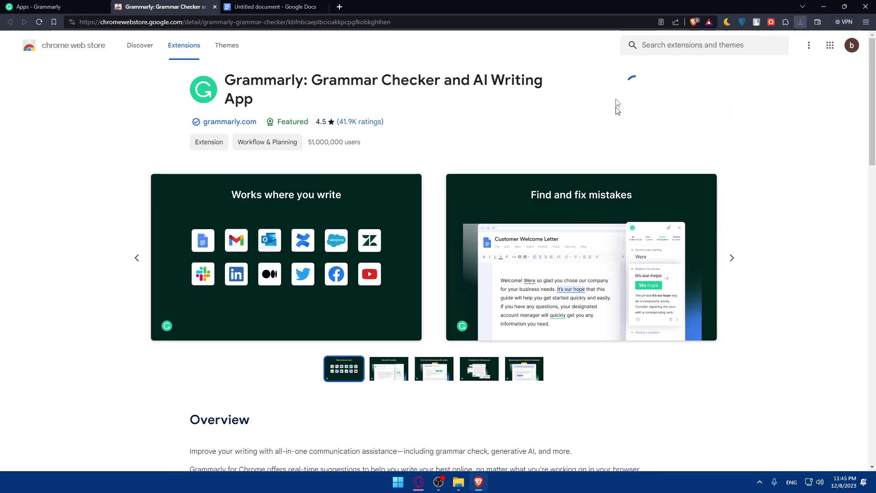
left_click(786, 22)
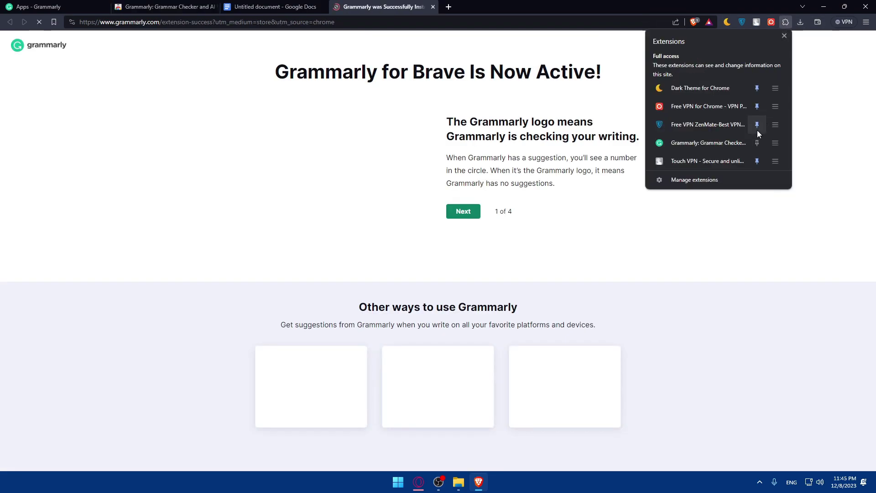
left_click(811, 51)
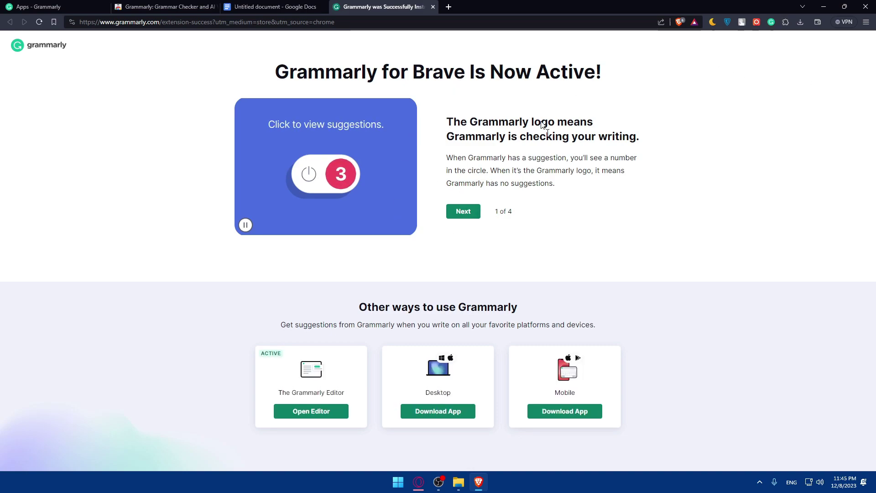
Step: Step through Grammarly's welcome walkthrough and close the success page to return to Google Docs
left_click(466, 212)
left_click(464, 208)
left_click(463, 209)
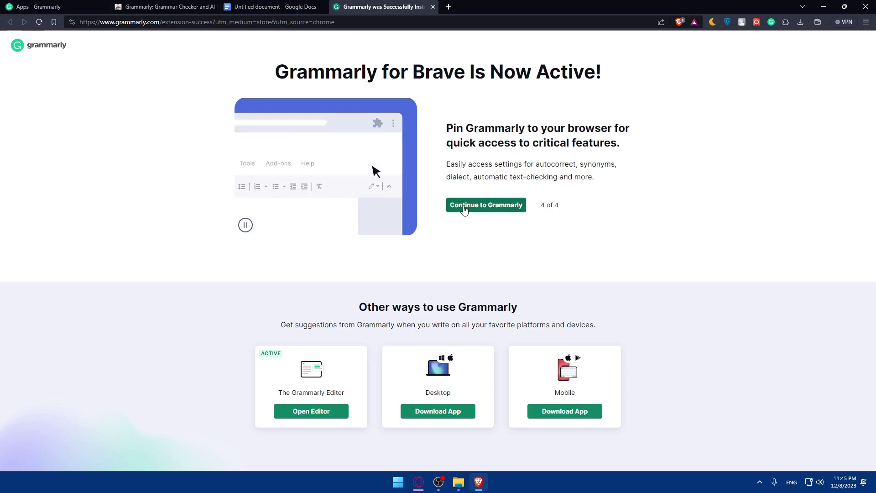
left_click(433, 6)
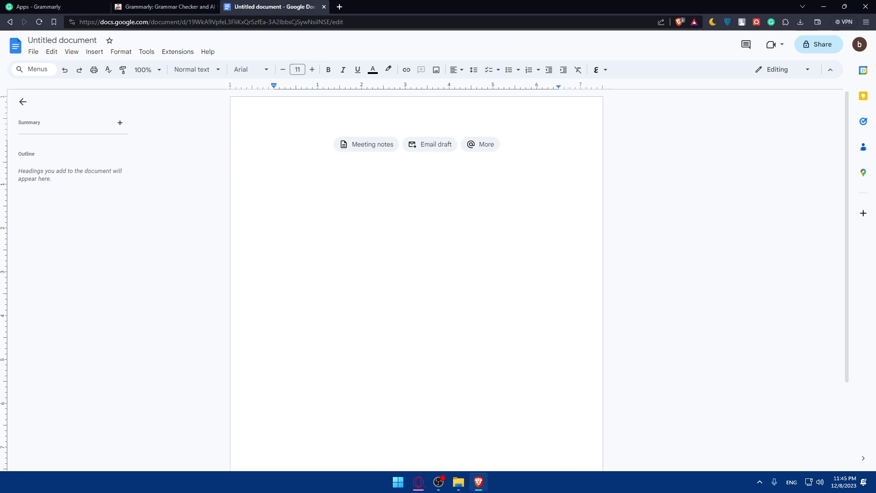
Step: Type 'How are you doig i hope all god dont do tht lik this' into the blank document
type("how")
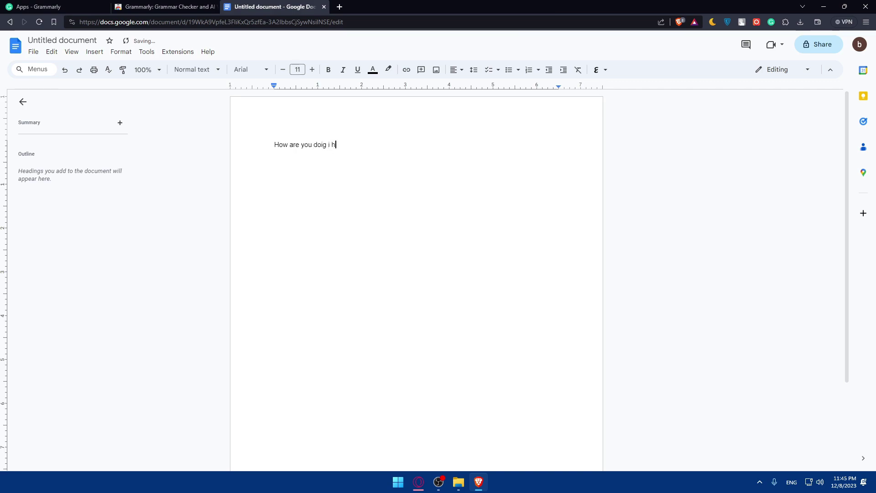
type("god")
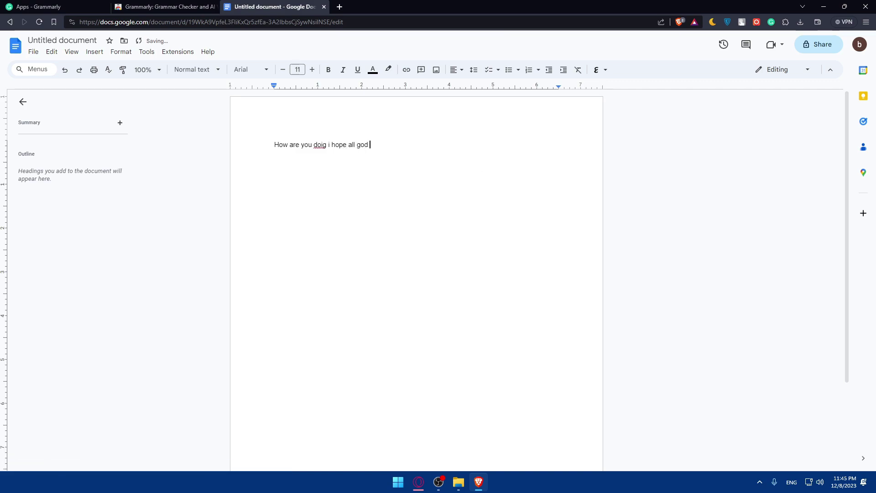
type(" dont do tha")
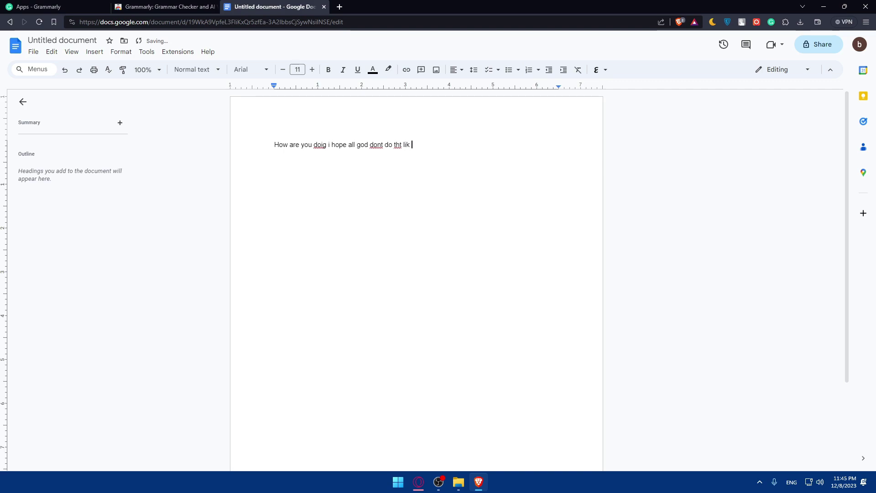
type(" lik this")
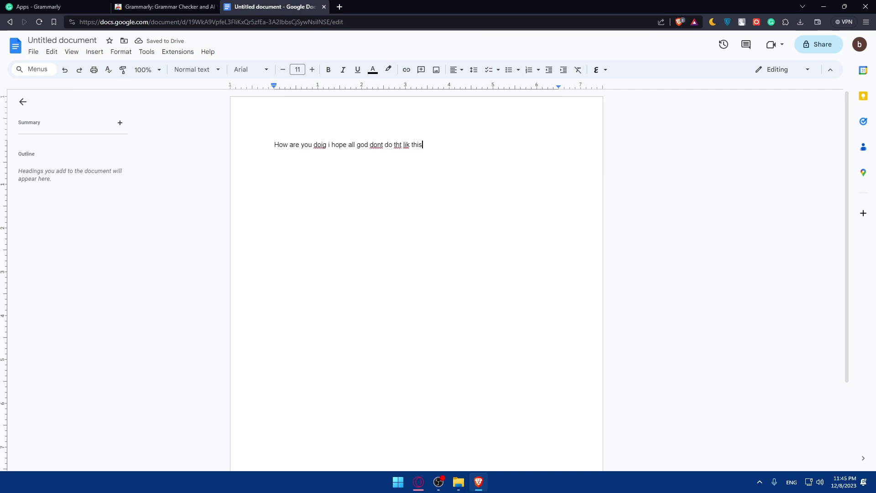
Step: Review Grammarly's quick settings, leaving the writing language as American English
left_click(771, 22)
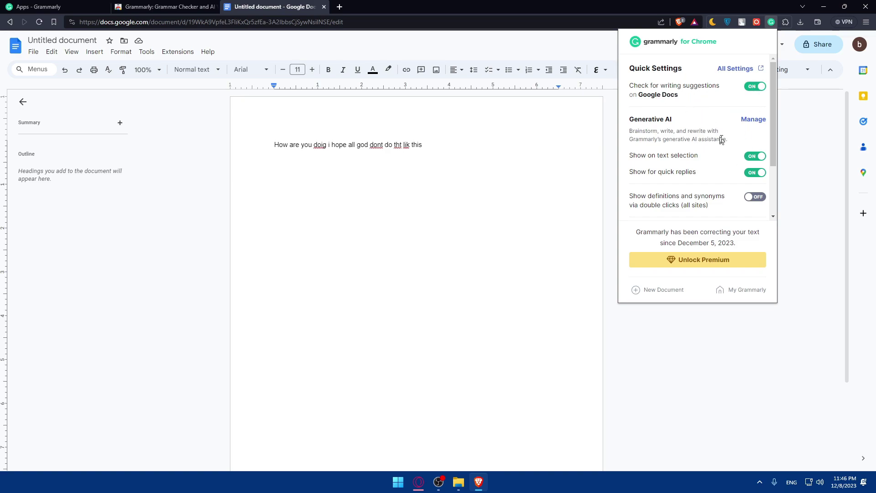
scroll(753, 195, "down", 2)
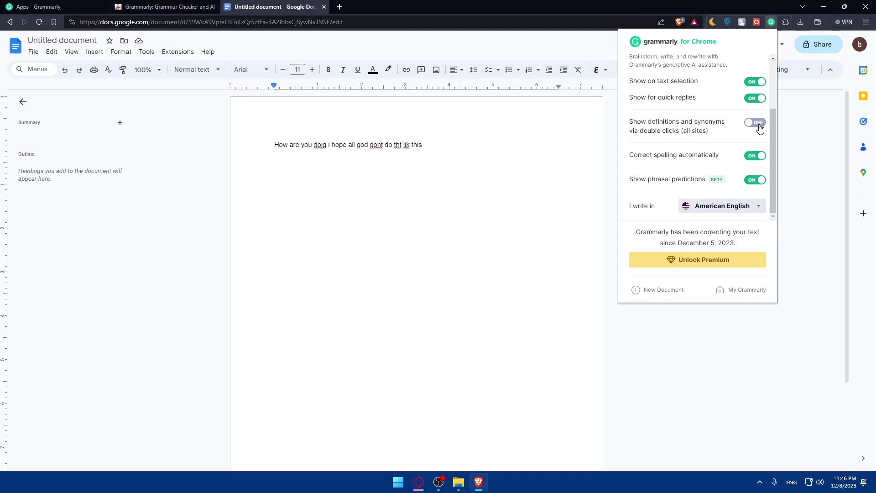
left_click(717, 206)
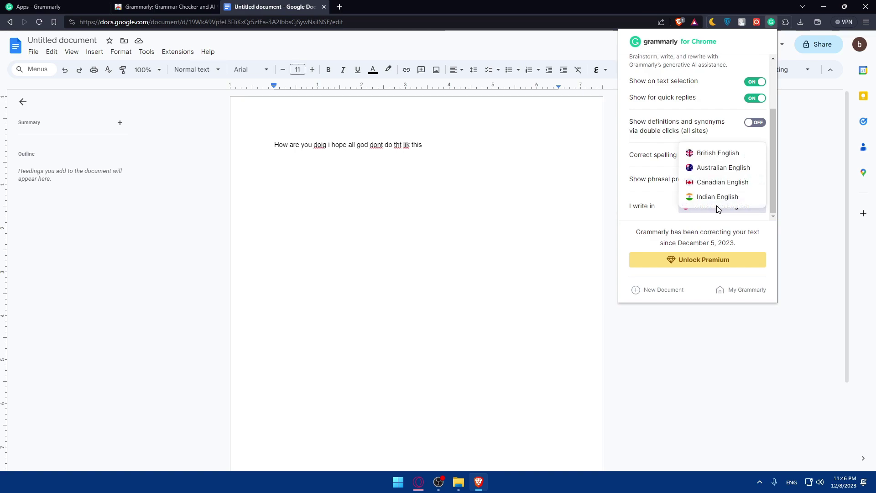
left_click(714, 208)
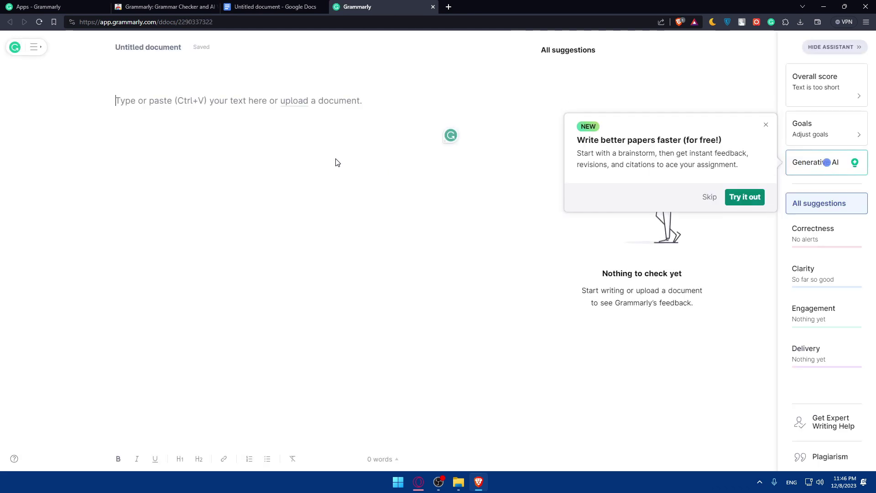
Step: Close the blank Grammarly editor tab and return to the Google Docs test sentence
left_click(432, 6)
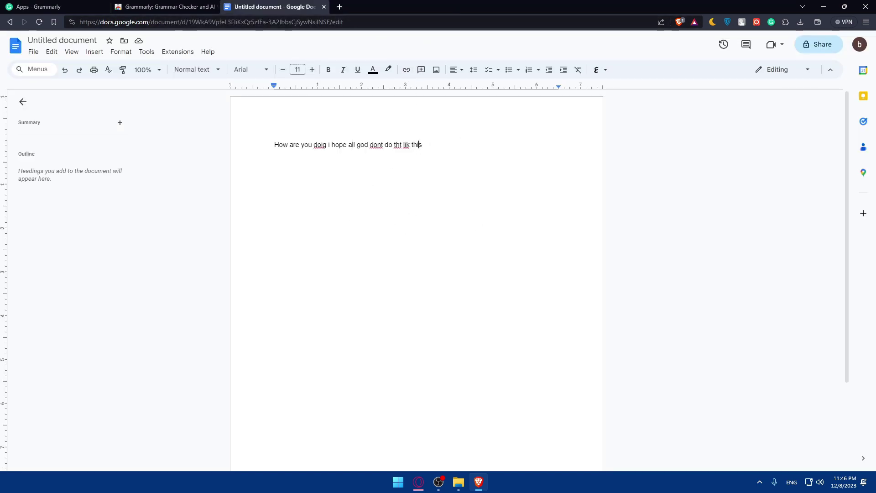
type("-")
left_click_drag(446, 129, 424, 145)
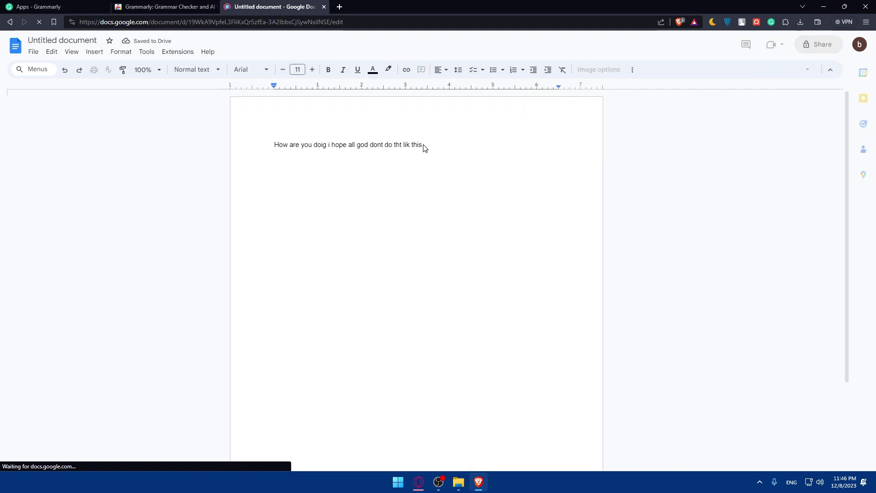
Step: Open Grammarly's suggestions sidebar from its widget in the Docs document
left_click(322, 145)
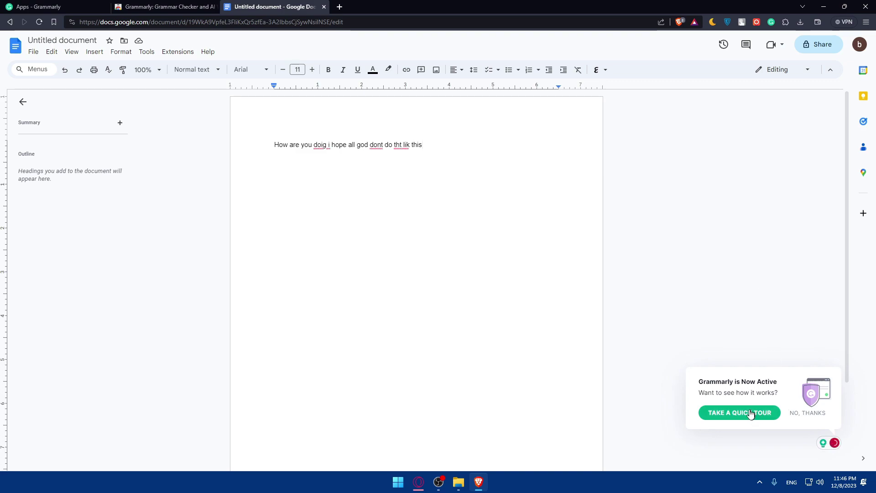
left_click(759, 481)
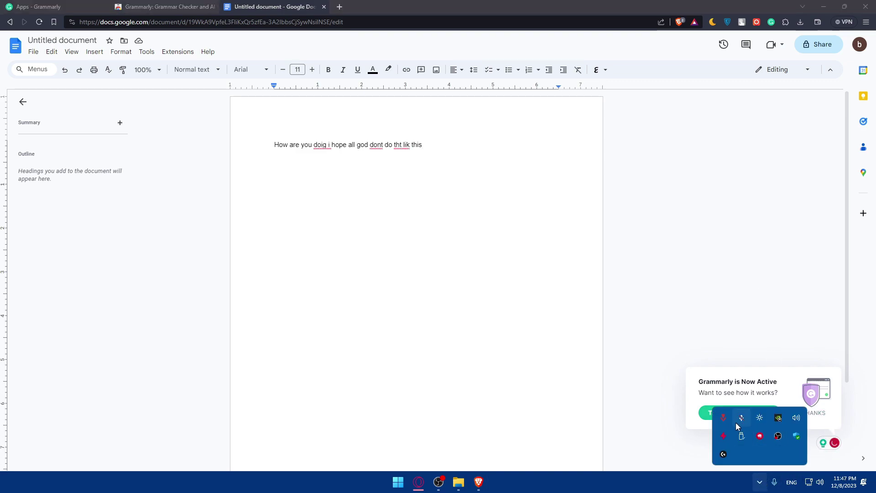
left_click(732, 305)
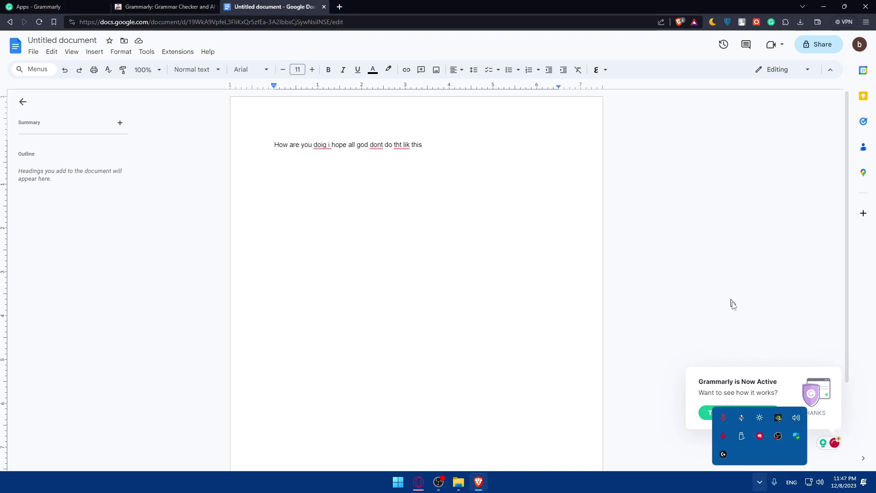
left_click(835, 444)
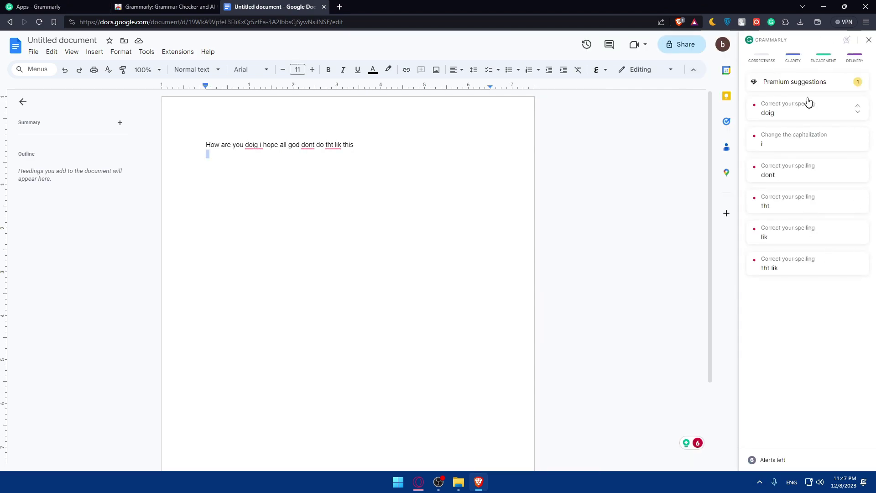
Step: Accept the fixes doig→doing, dont→don't, tht→that and lik→like until no issues remain
left_click(799, 110)
left_click(801, 124)
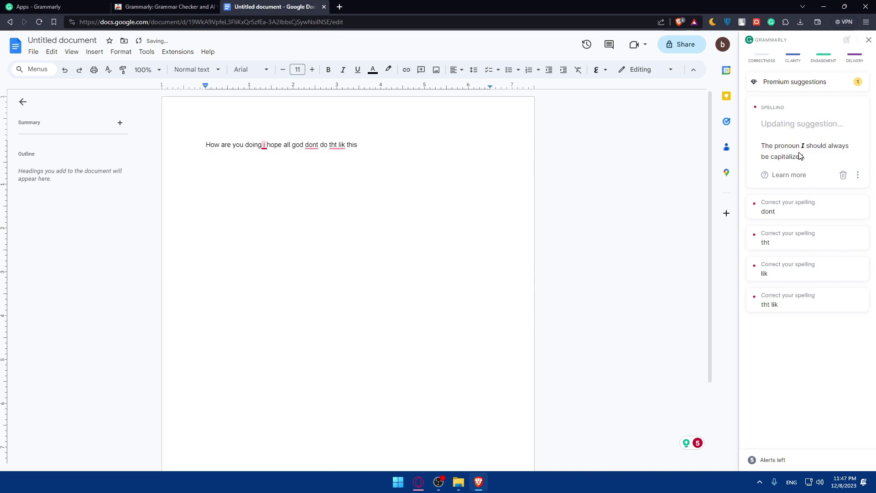
left_click(798, 111)
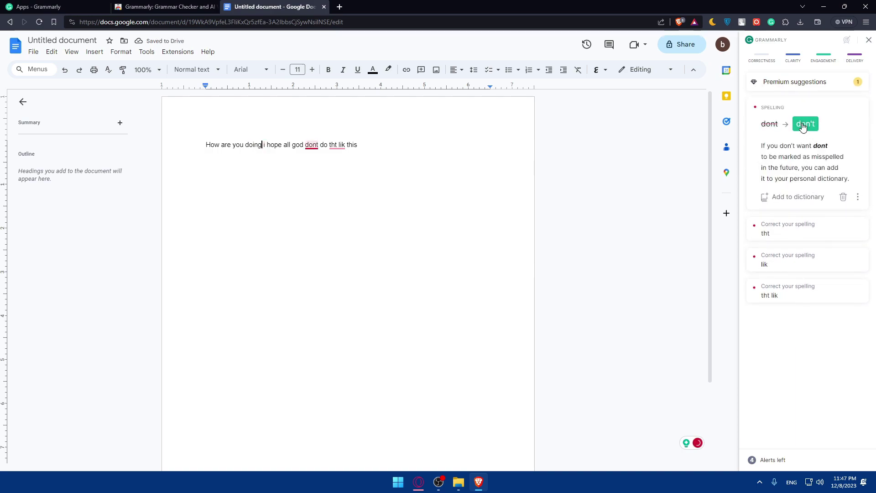
left_click(803, 126)
left_click(798, 125)
left_click(796, 125)
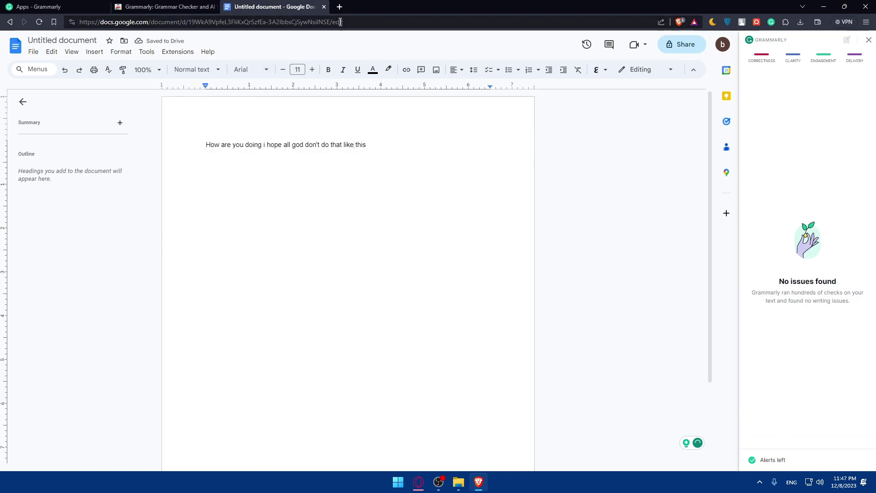
Step: Close the Apps - Grammarly, store listing and Google Docs tabs, then the Brave window
key("ctrl+t")
left_click(104, 8)
left_click(106, 7)
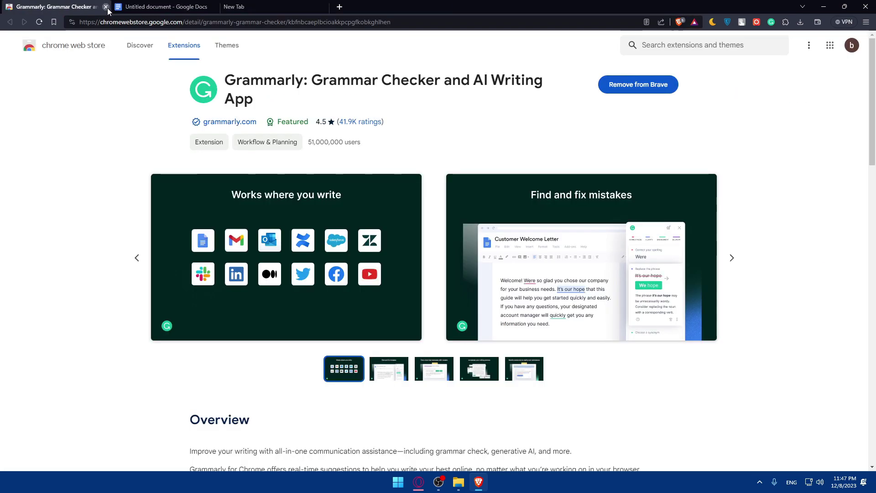
left_click(107, 8)
left_click(106, 7)
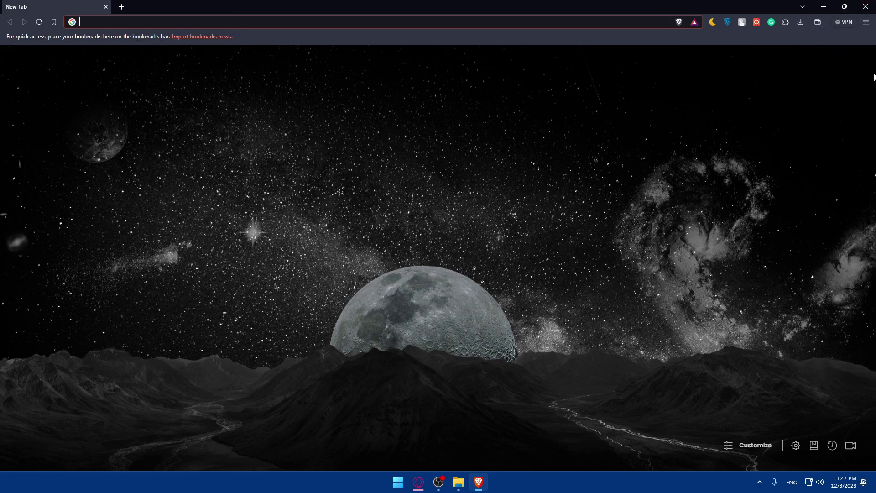
left_click(865, 6)
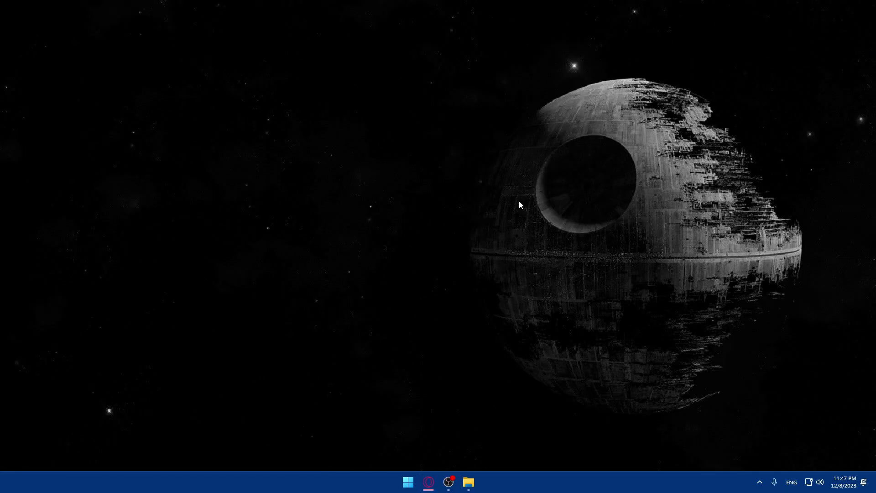